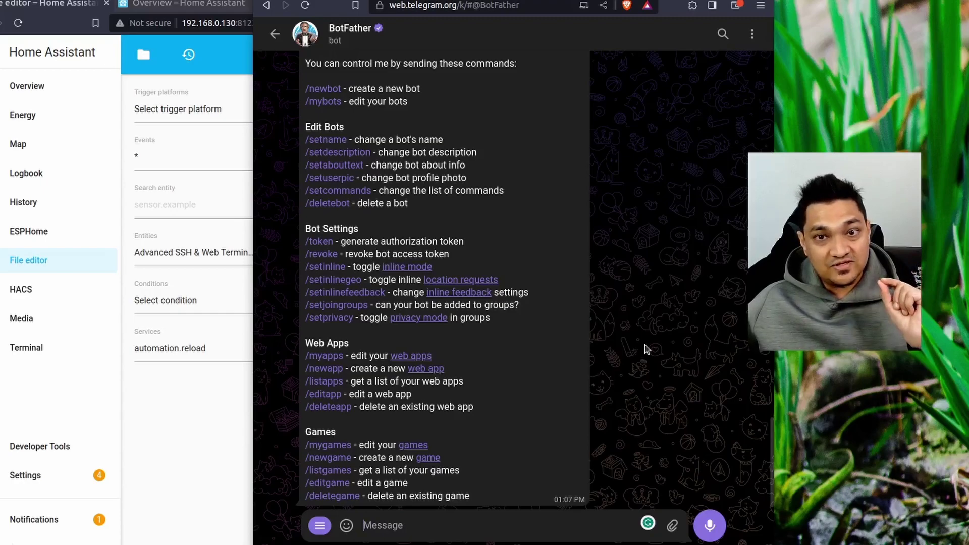
- Send 'start' to BotFather to get its command list, then begin typing /newbot
double_click(470, 130)
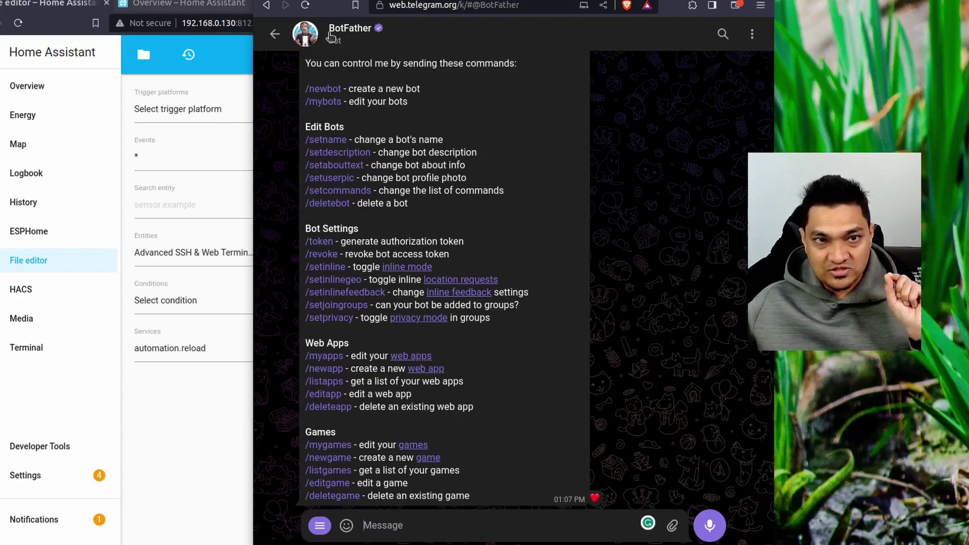
double_click(594, 375)
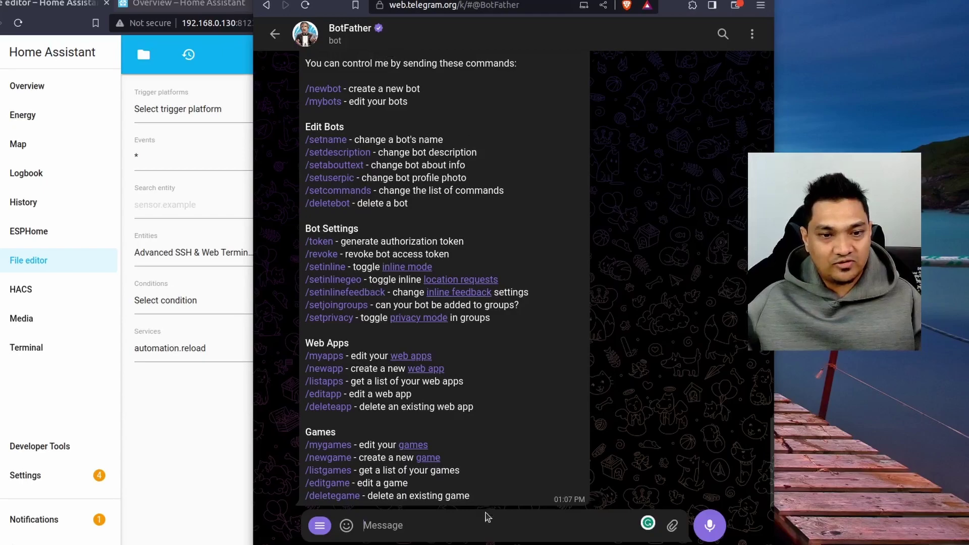
type("st")
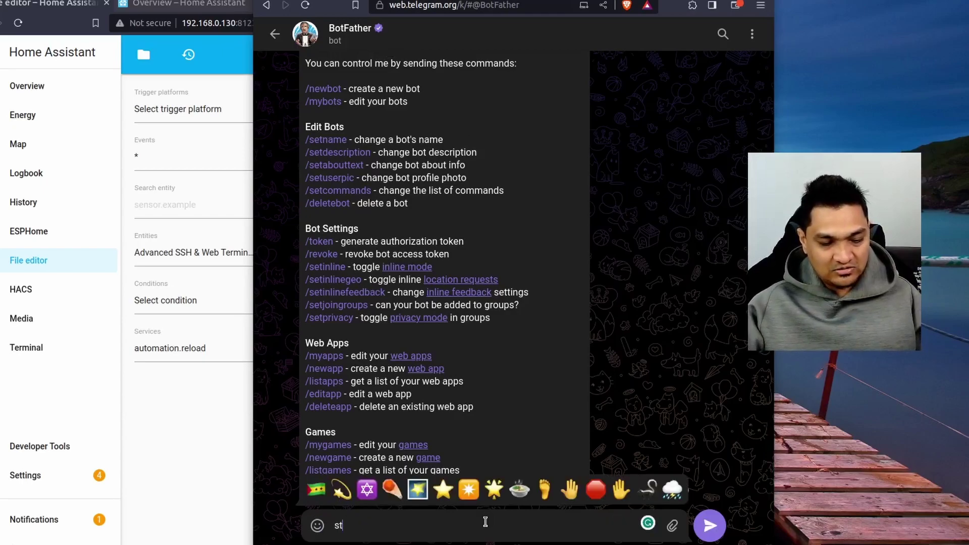
type("art")
key("Return")
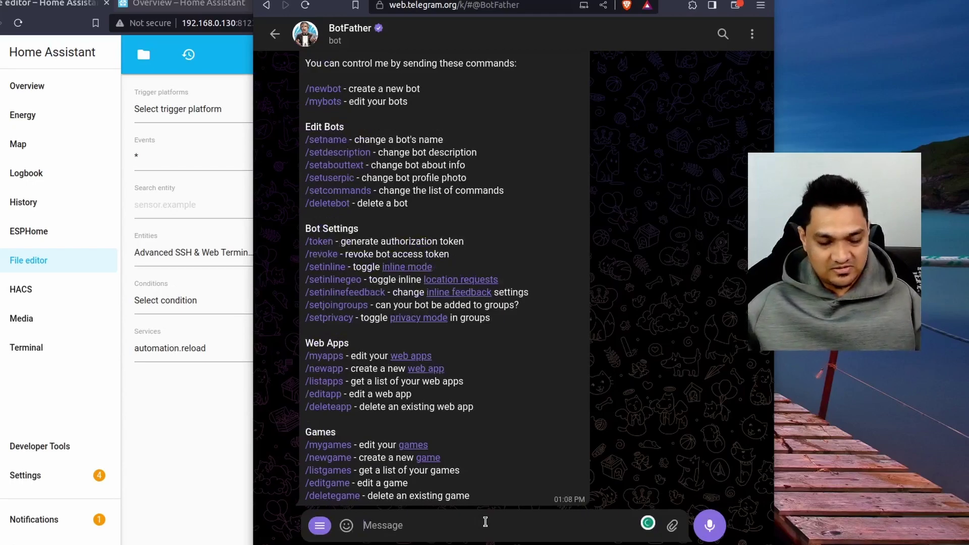
double_click(341, 90)
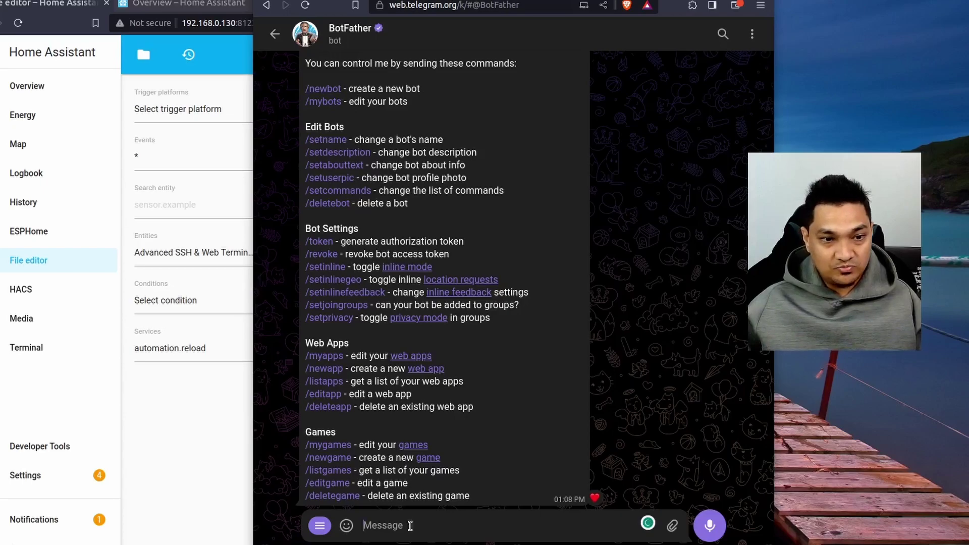
type("/new")
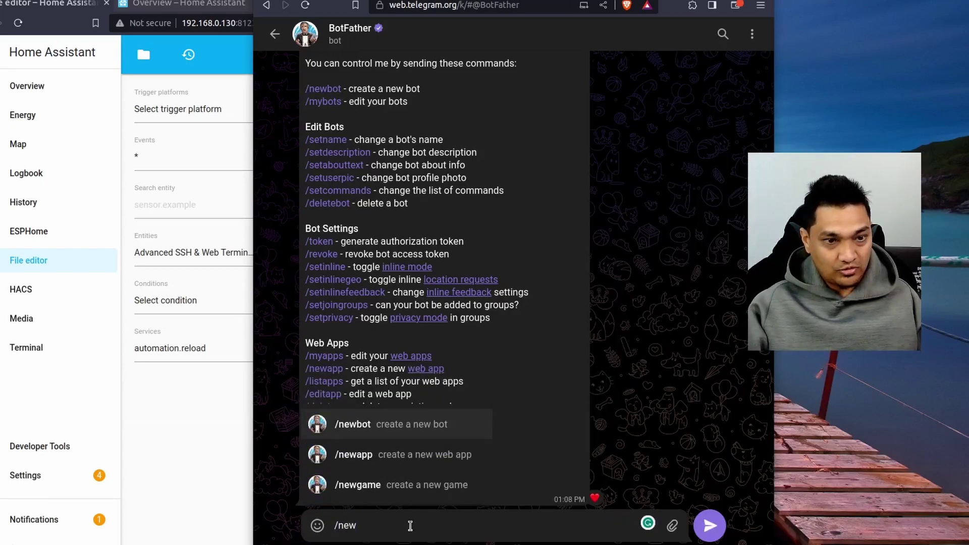
type("bot")
- Send /newbot, then the bot's display name and a username ending in _bot
key("Return")
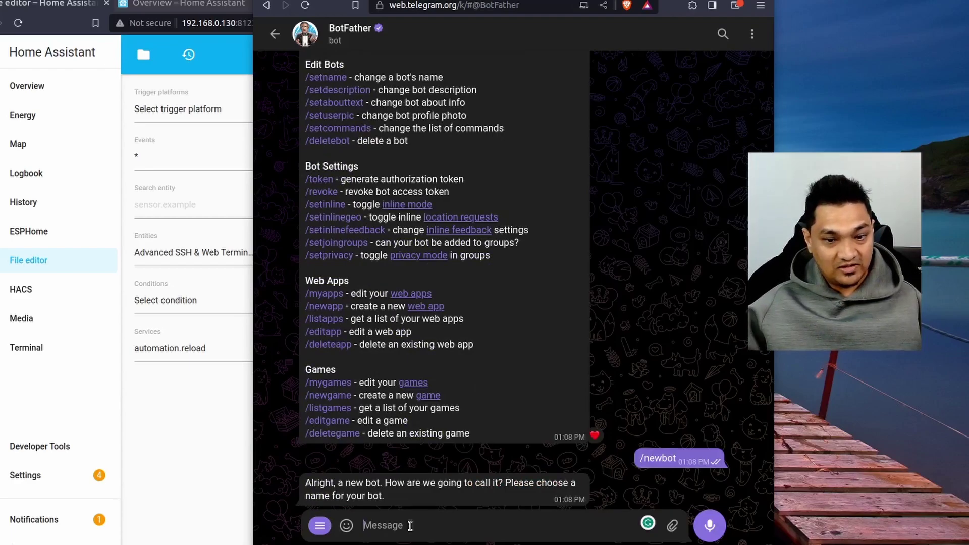
type("Test H")
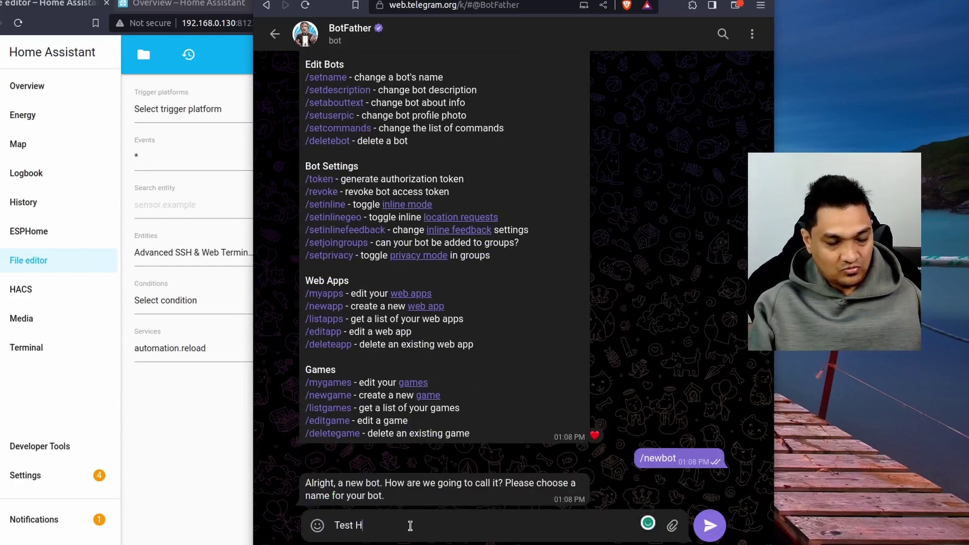
type("A A")
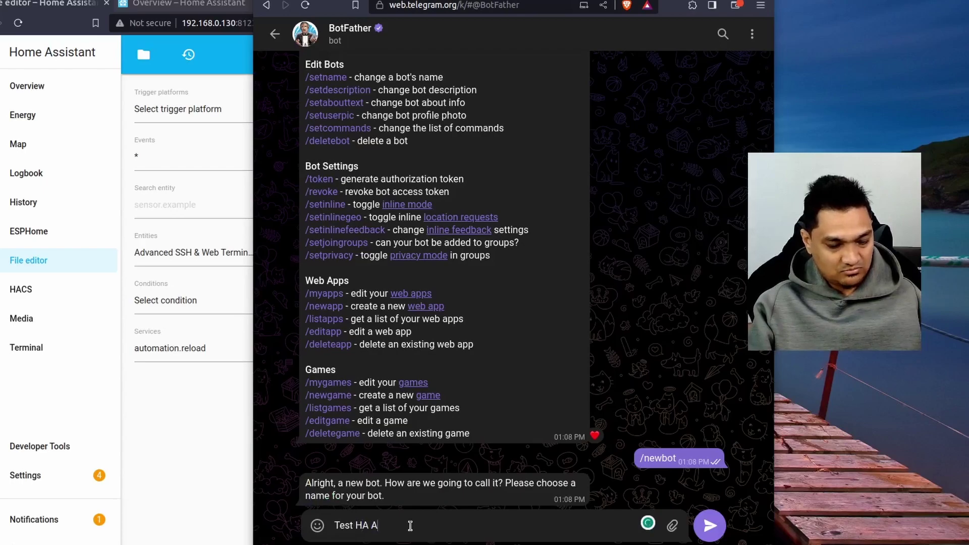
type("mrut")
key("Return")
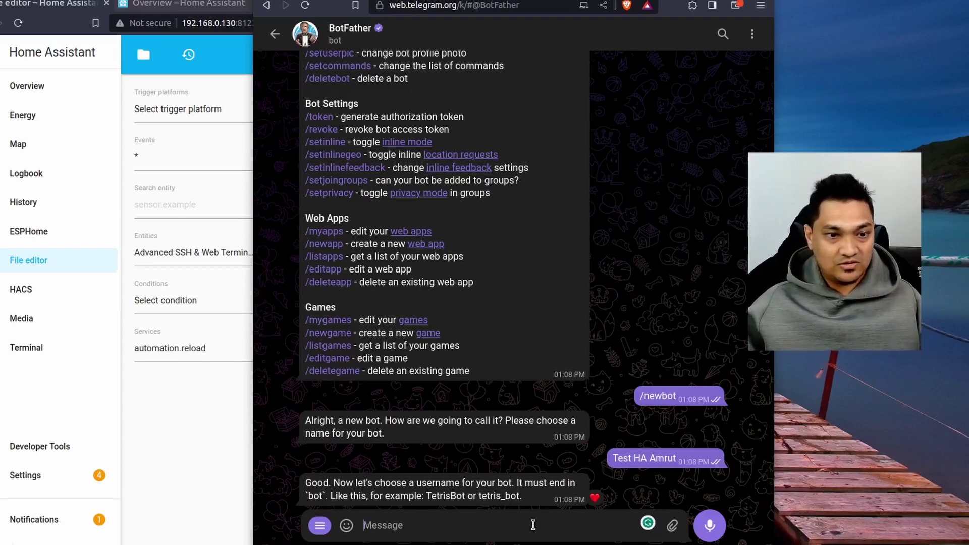
type("test_")
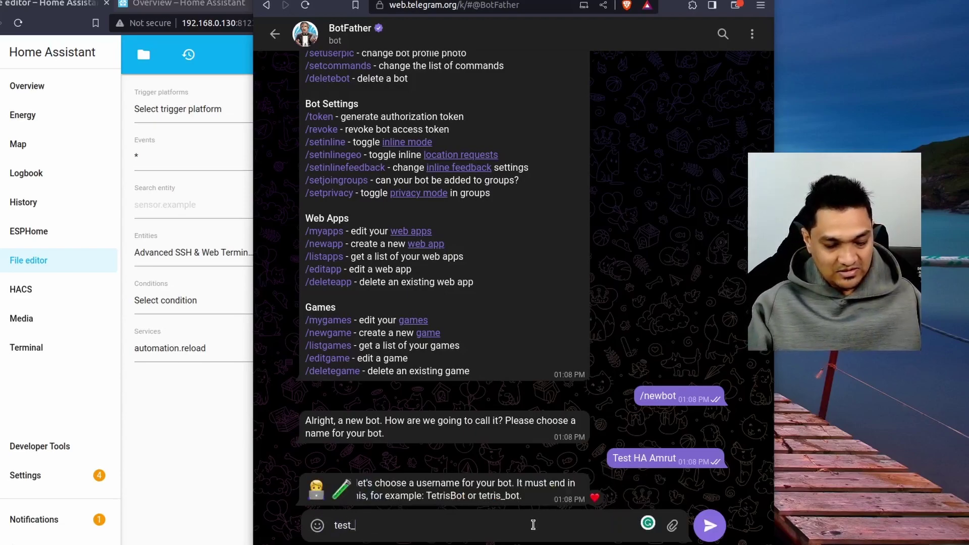
type("ha")
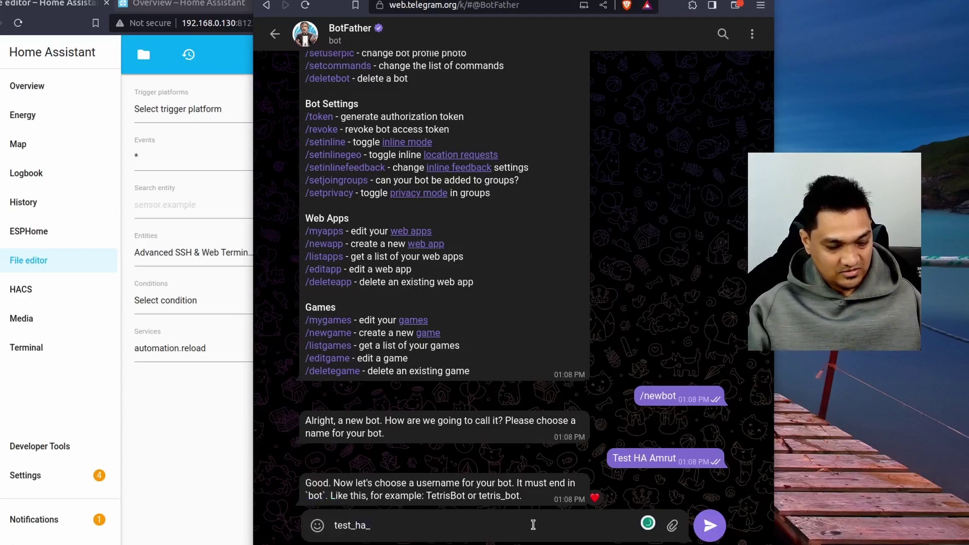
type("_amrut_bot")
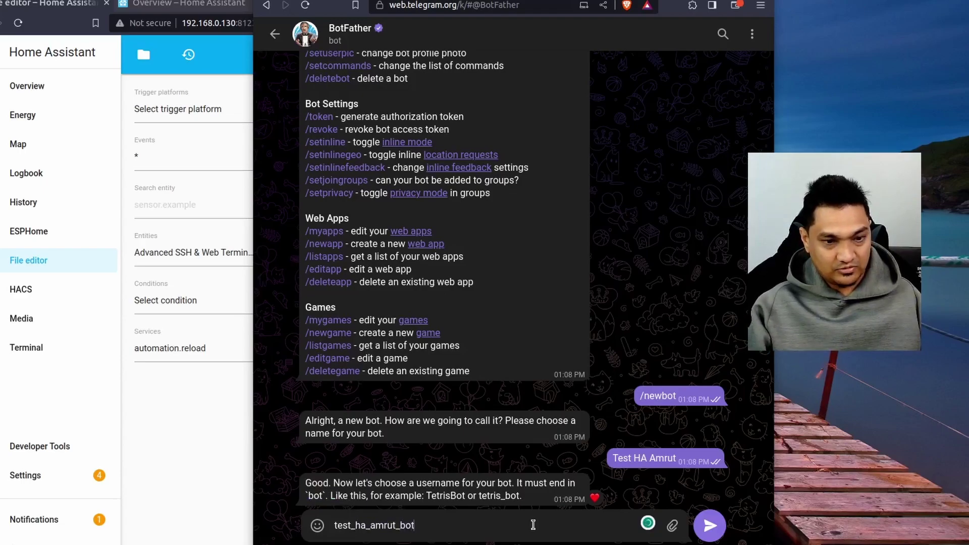
key("Return")
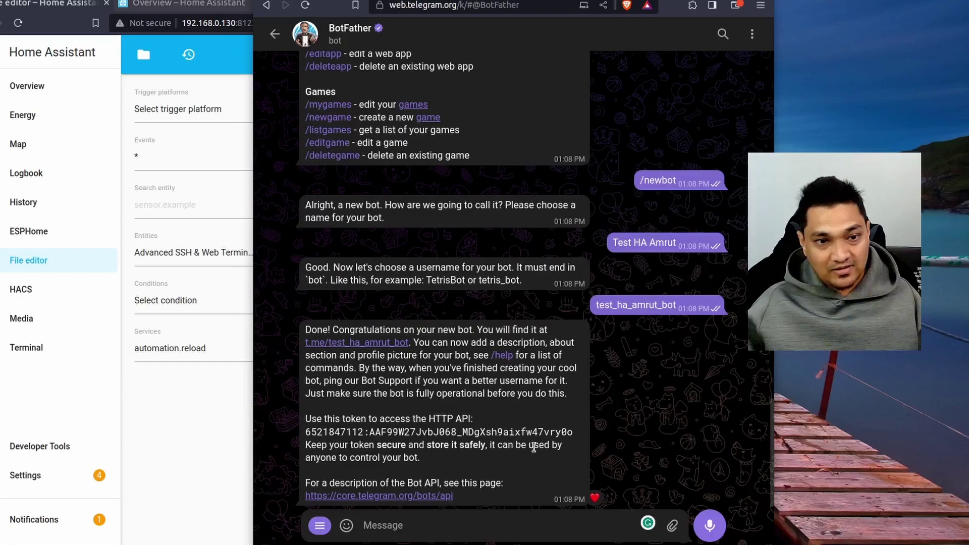
- Switch from Telegram Web to the Home Assistant File editor window
left_click(166, 451)
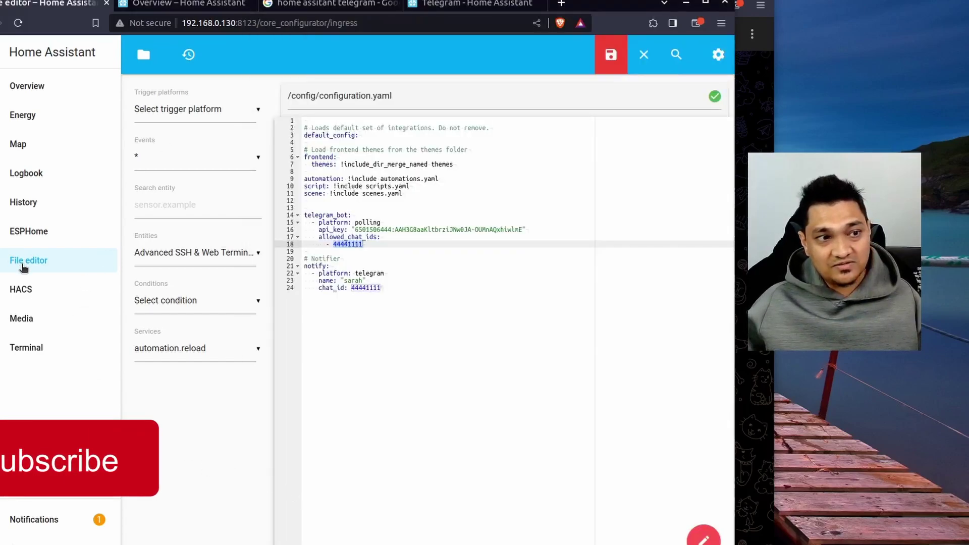
- Reopen configuration.yaml, discarding unsaved changes, and select the old api_key value on line 16
left_click(144, 54)
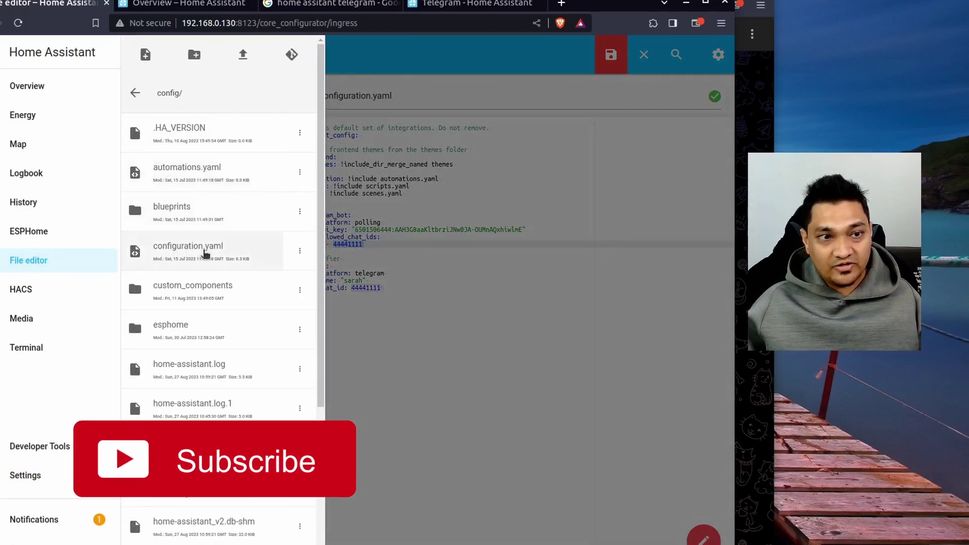
left_click(209, 250)
left_click(530, 200)
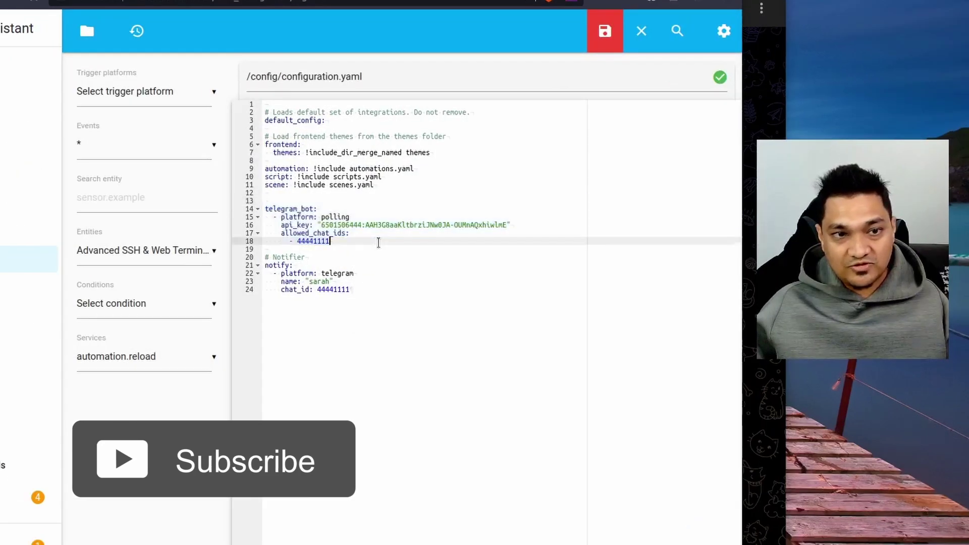
left_click_drag(363, 243, 275, 214)
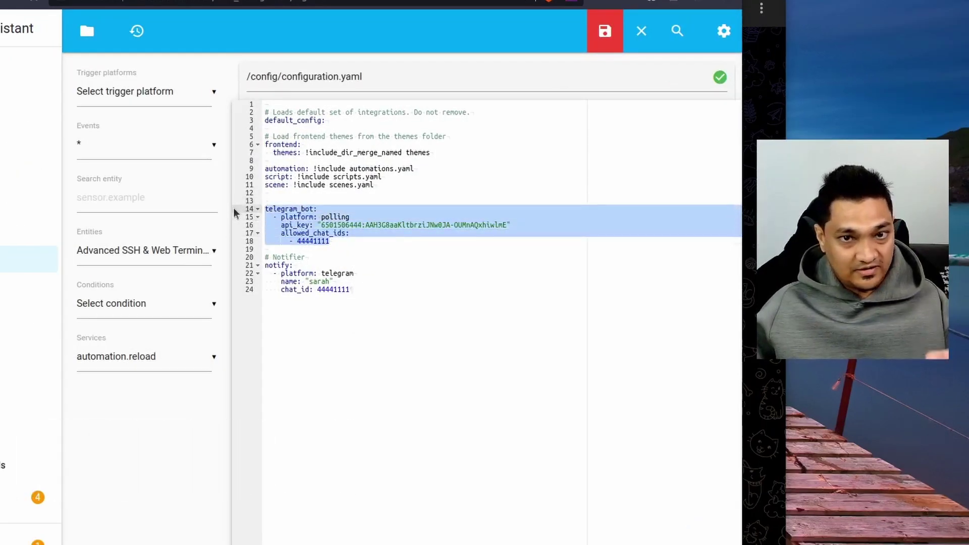
left_click(349, 289)
left_click_drag(348, 286, 250, 266)
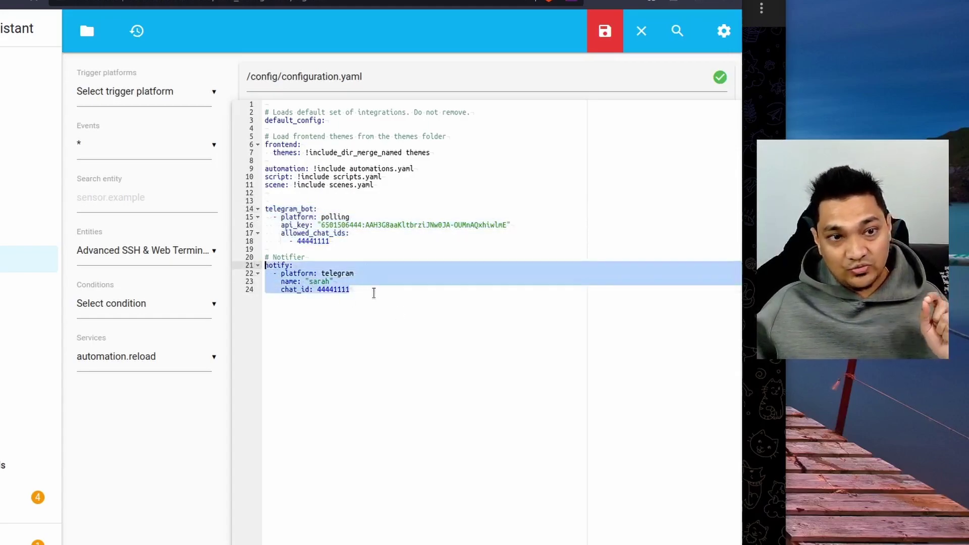
left_click(357, 233)
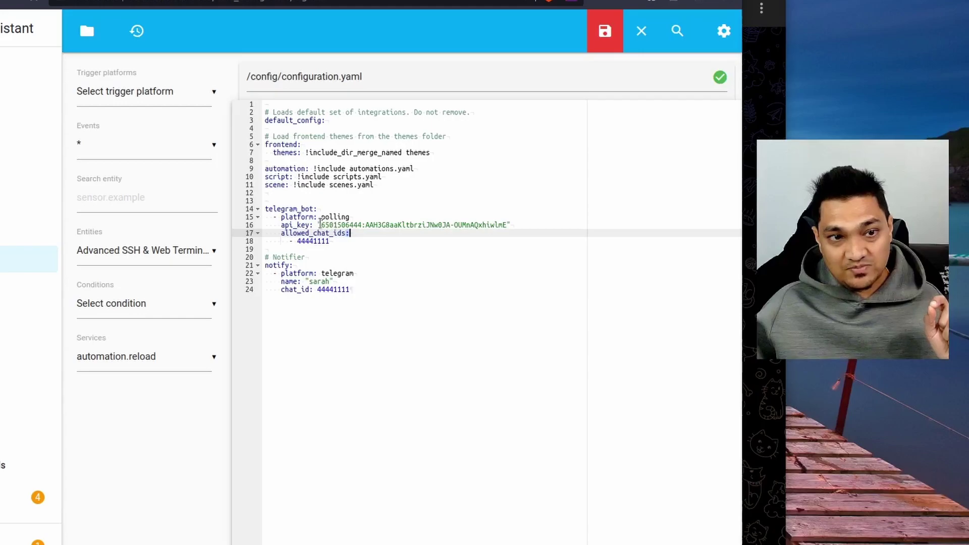
left_click_drag(321, 225, 508, 226)
- Copy the new bot's HTTP API token from BotFather and paste it over the api_key value
left_click(755, 112)
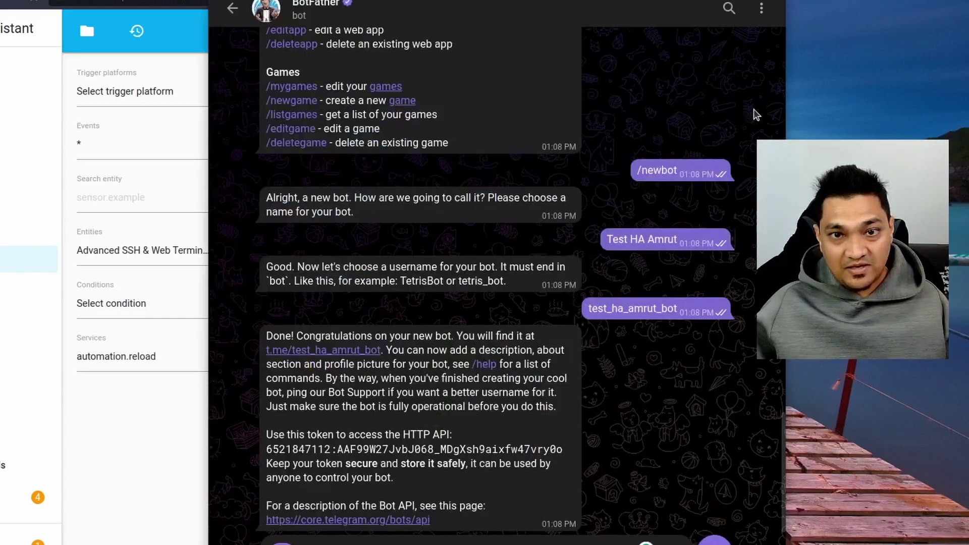
left_click_drag(265, 451, 569, 459)
key("ctrl+c")
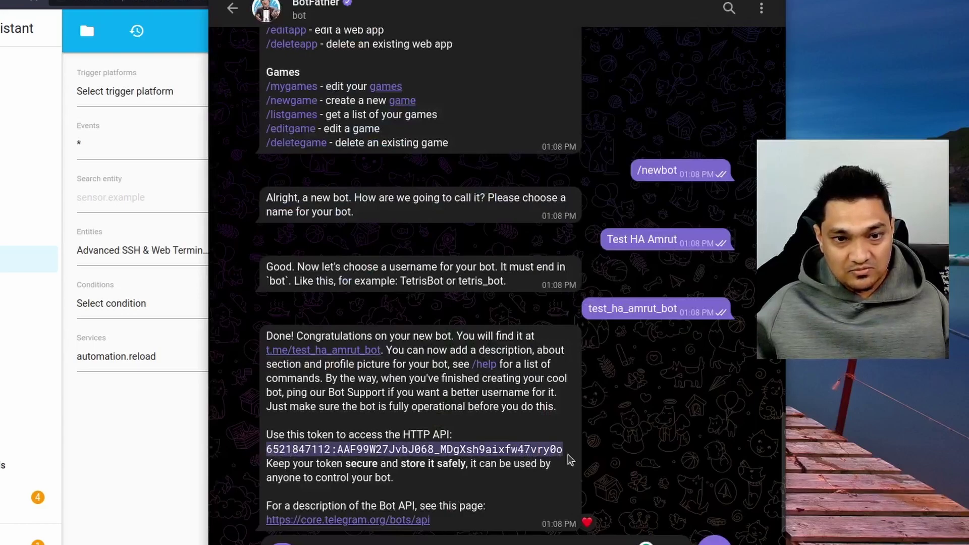
left_click(131, 419)
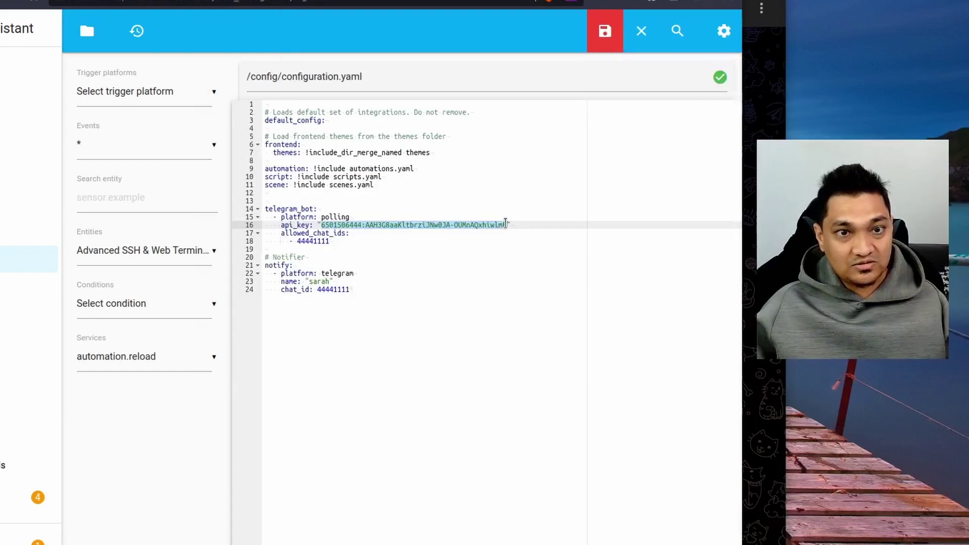
key("ctrl+v")
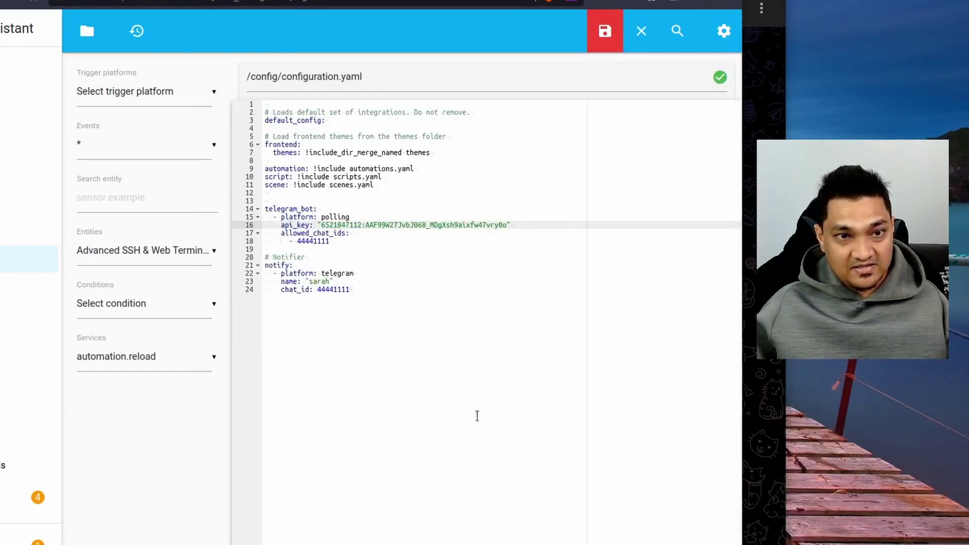
double_click(313, 241)
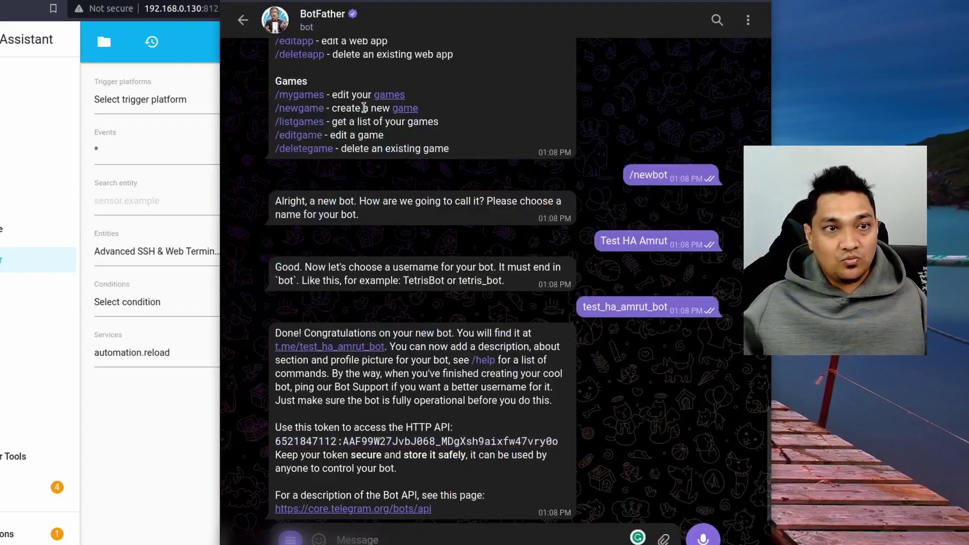
- Create a group named 'HA Notification' with the new test bot as its only member
left_click(243, 24)
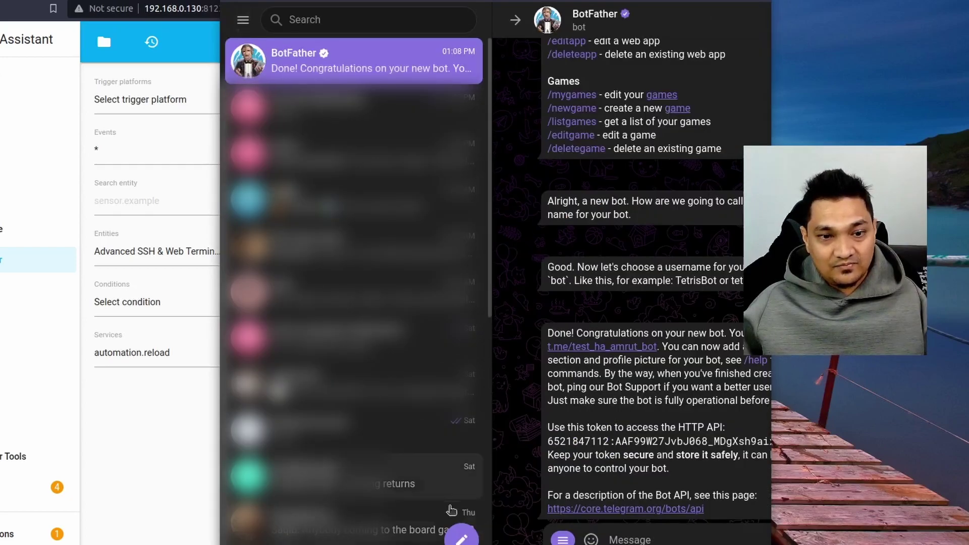
mouse_move(460, 537)
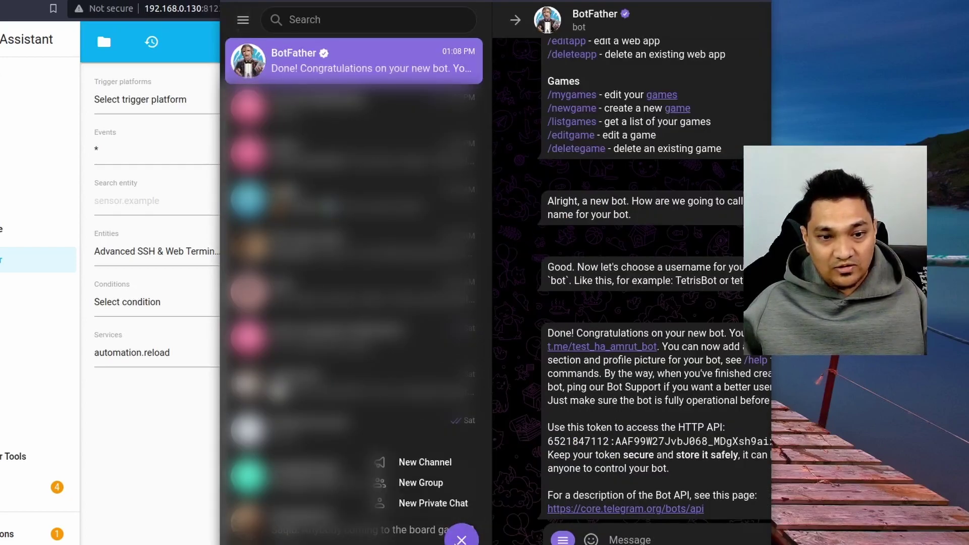
left_click(435, 484)
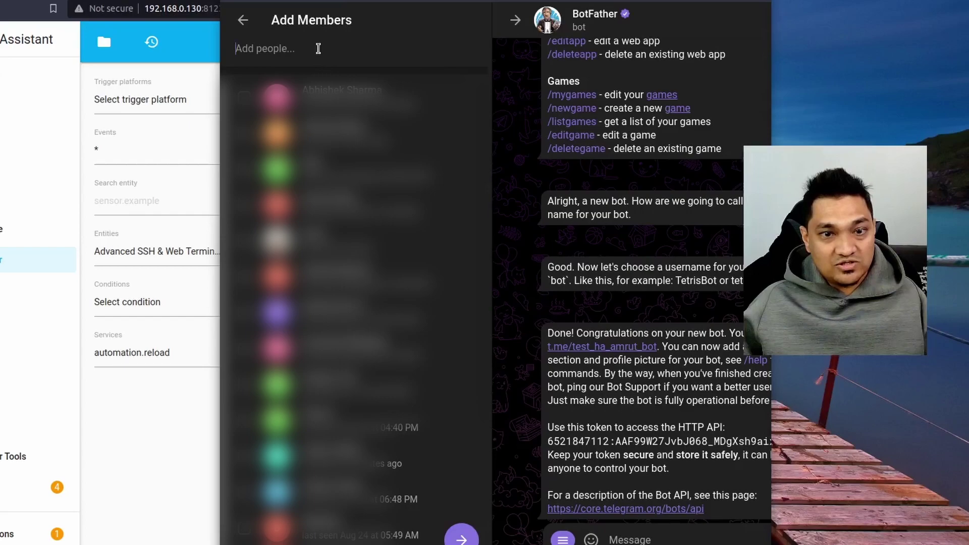
type("test")
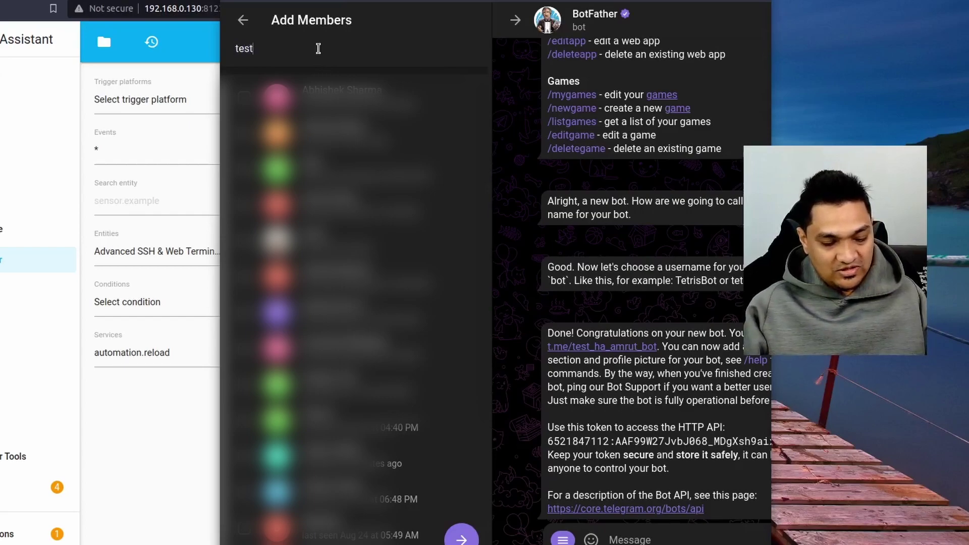
type(" ha")
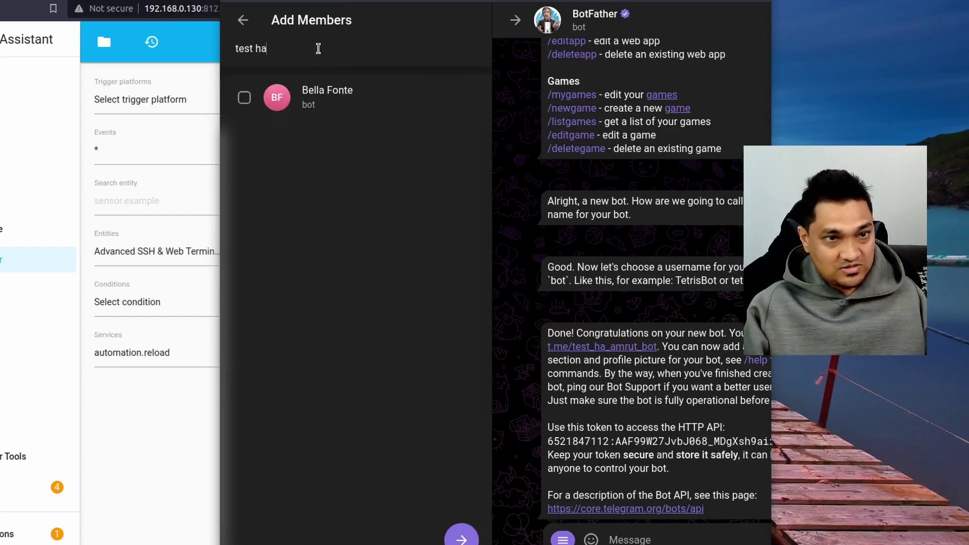
type(" amrut")
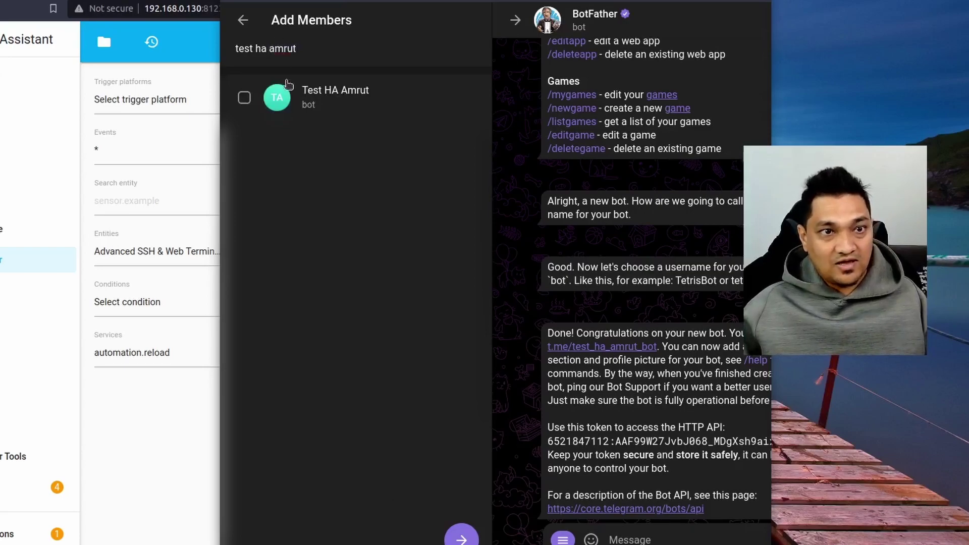
left_click(316, 104)
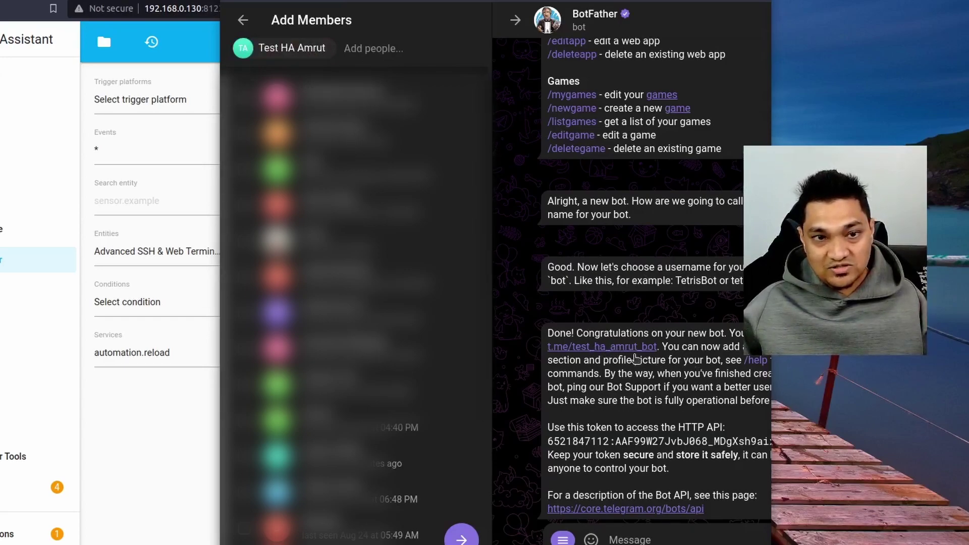
left_click(461, 538)
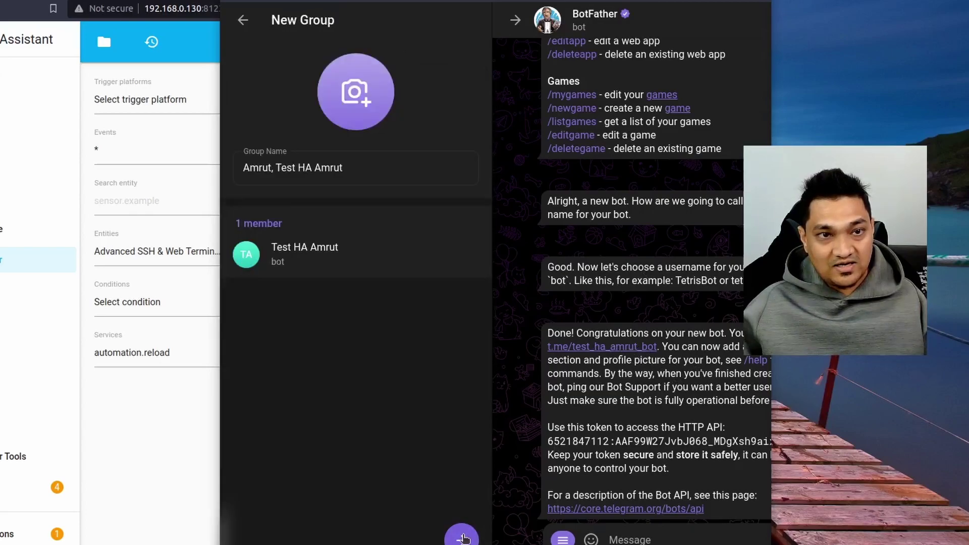
double_click(324, 168)
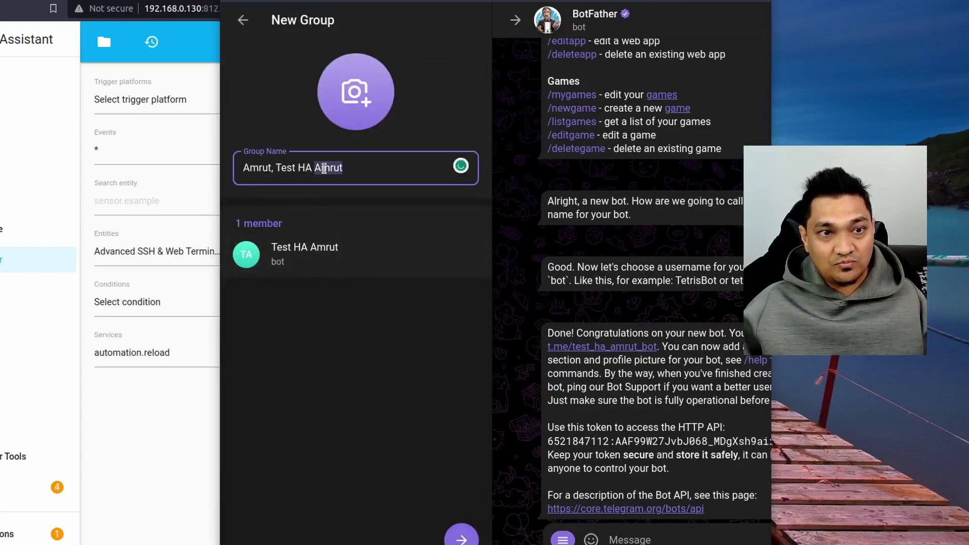
triple_click(324, 168)
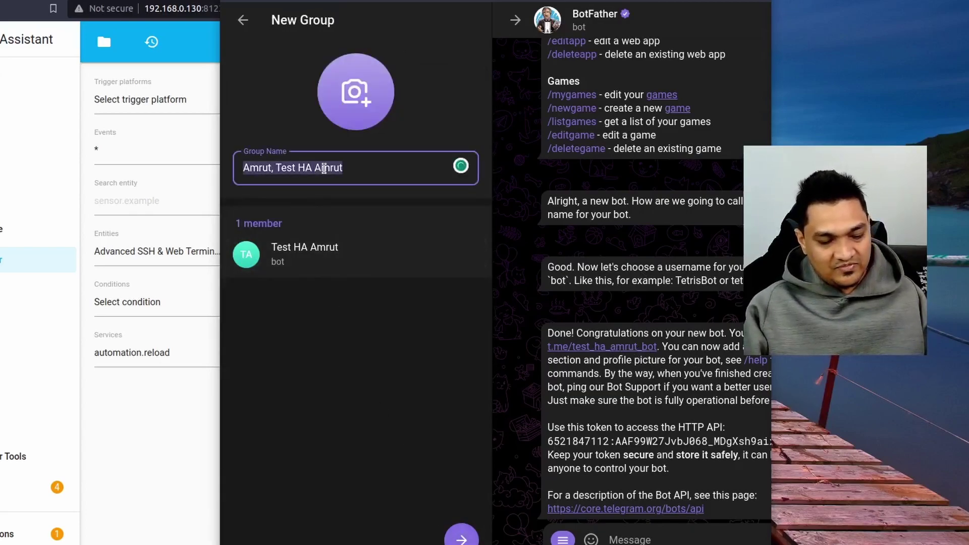
type("HA Noti")
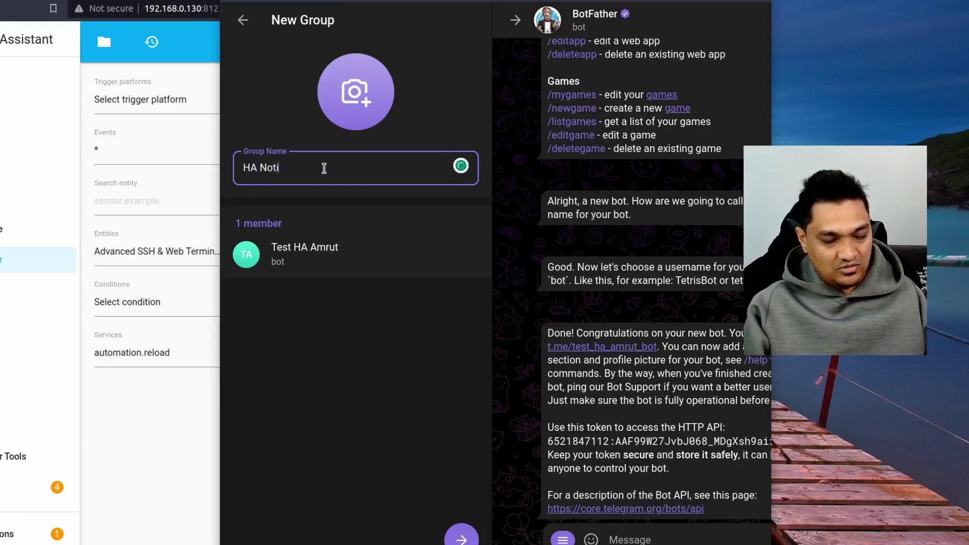
type("fication")
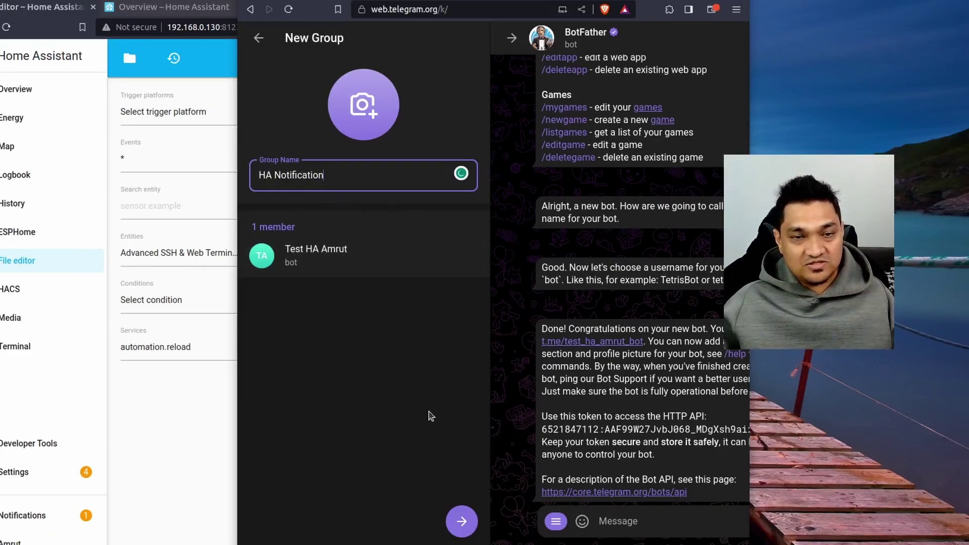
left_click(468, 522)
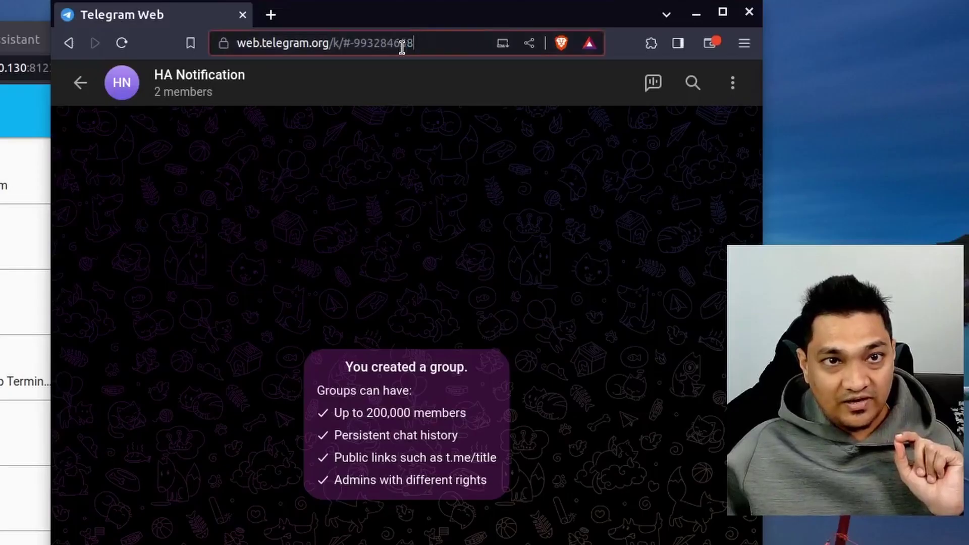
- Copy the group's chat id, minus sign included, from the address bar and return to Home Assistant
left_click_drag(499, 10, 458, 10)
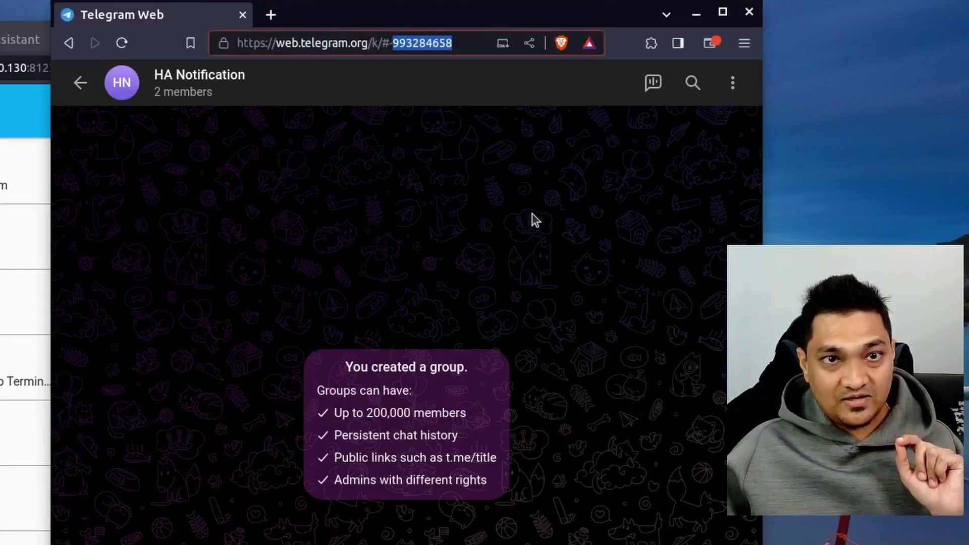
key("Right")
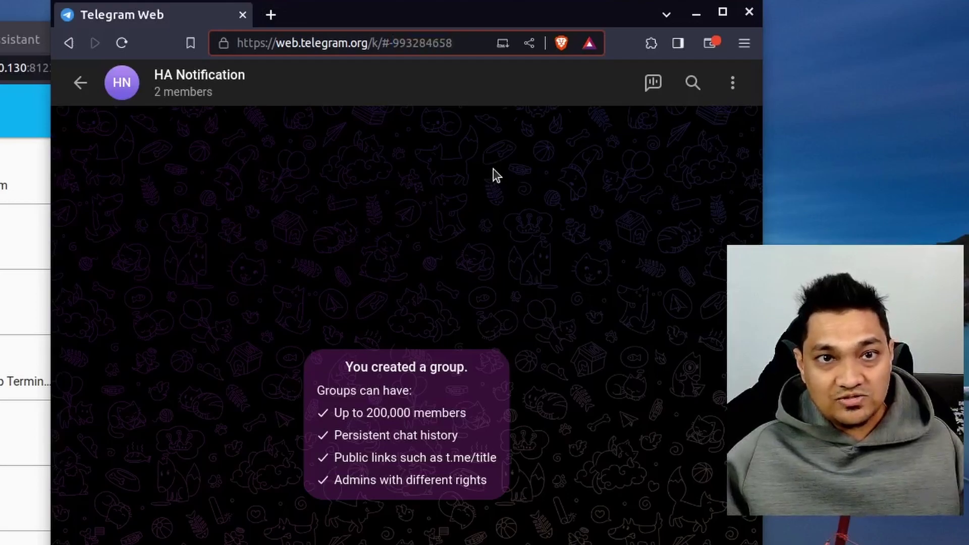
key("shift+Left")
key("shift+Left")
key("shift+Left")
key("shift+Left")
key("shift+Left")
key("shift+Left")
key("shift+Left")
key("shift+Left")
key("shift+Left")
key("shift+Left")
key("shift+Left")
key("shift+Left")
key("shift+Left")
key("shift+Left")
key("Right")
key("ctrl+Left")
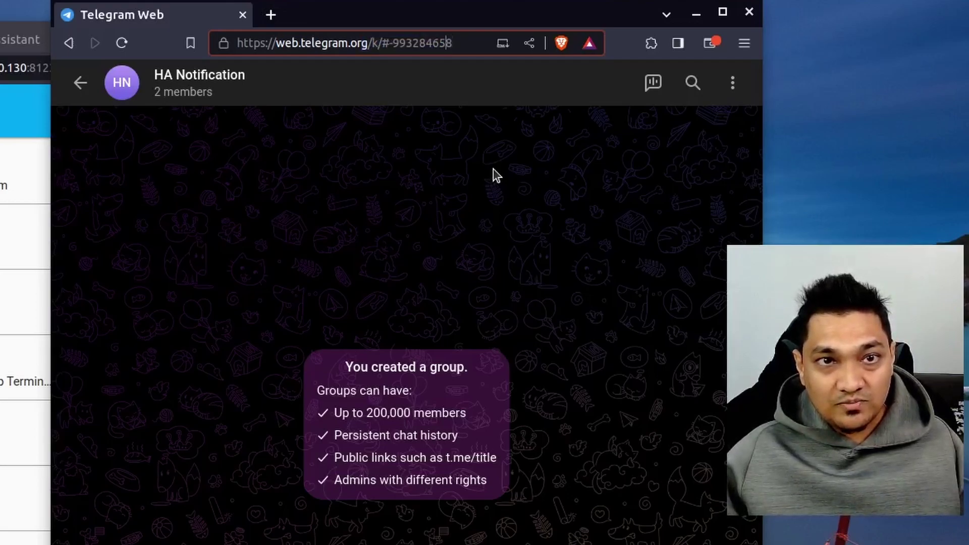
key("BackSpace")
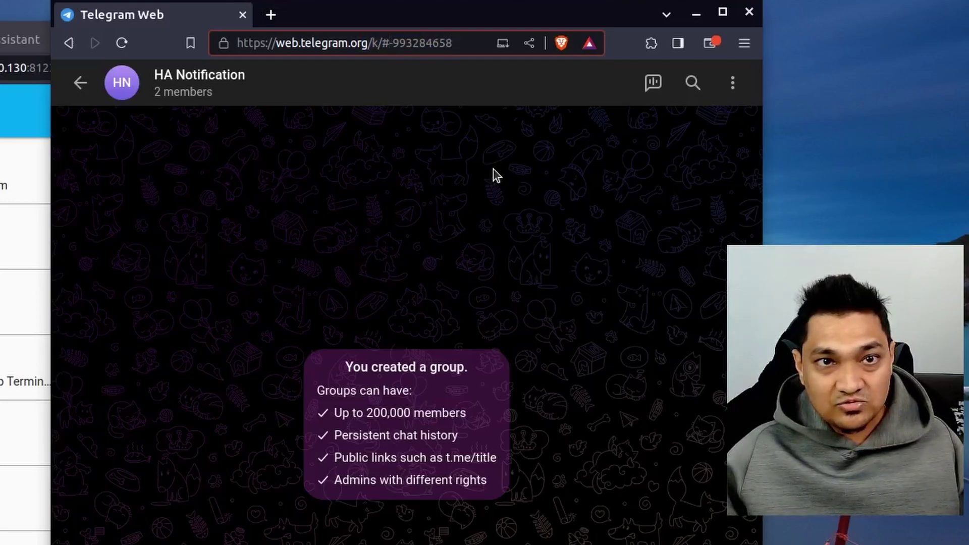
key("shift+Left")
key("shift+Left")
key("shift+Left")
key("shift+Left")
key("shift+Left")
key("shift+Left")
key("shift+Left")
key("shift+Left")
key("shift+Left")
key("shift+Left")
key("ctrl+c")
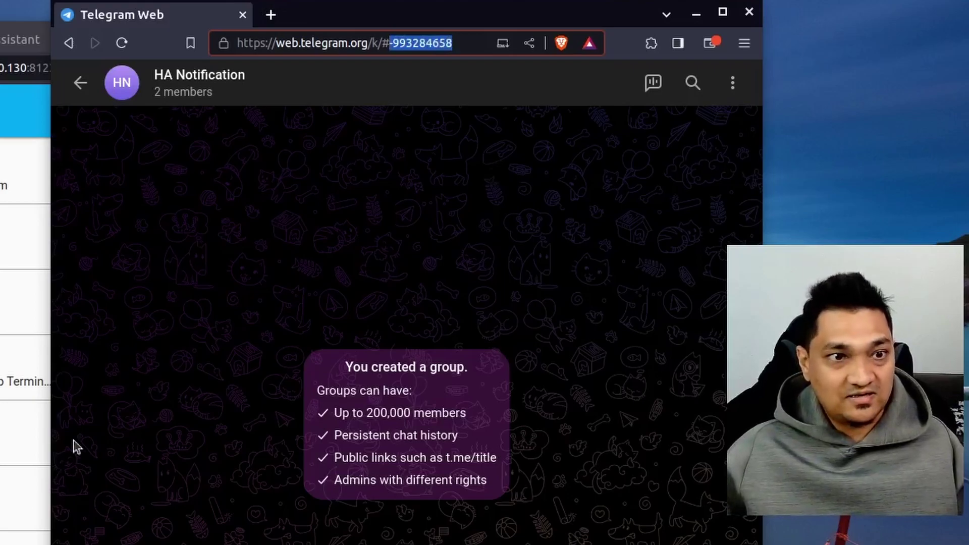
left_click(22, 515)
left_click(216, 374)
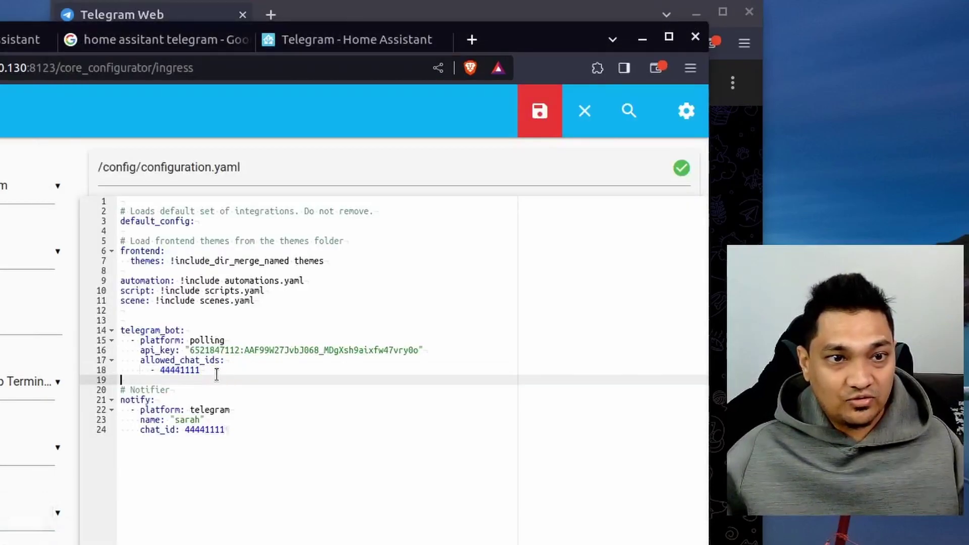
- Paste the group's chat id as the allowed chat id on line 18 and zoom the editor to 110%
double_click(182, 369)
key("ctrl+v")
left_click(156, 361)
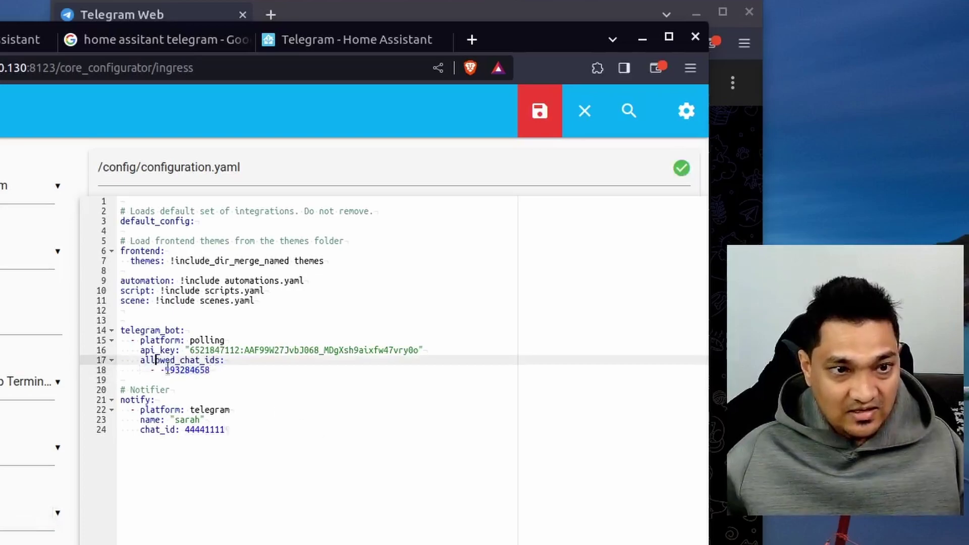
key("ctrl+plus")
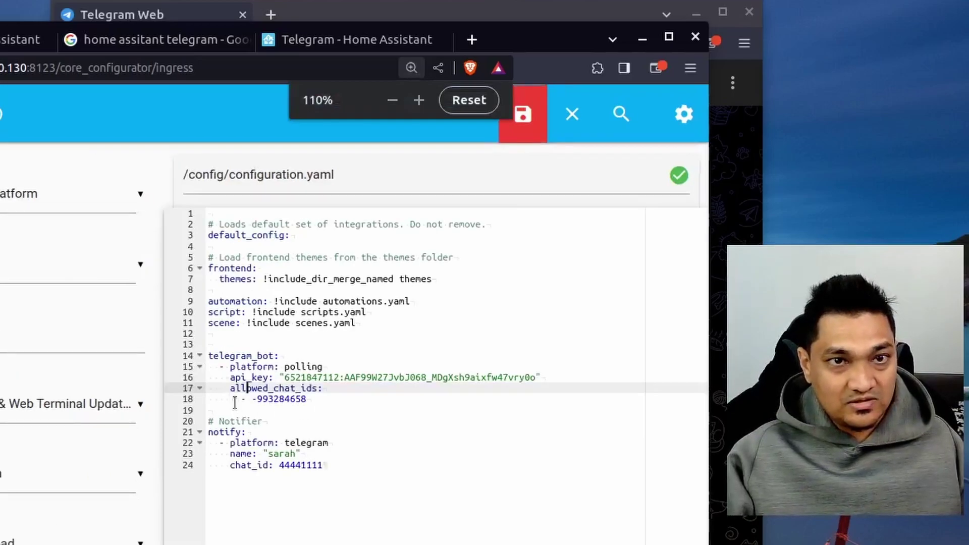
key("Down")
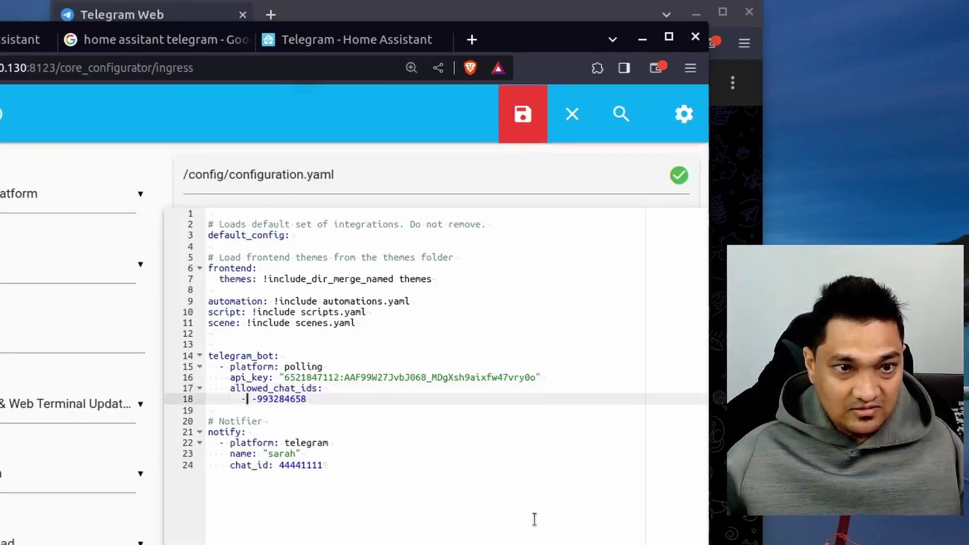
key("Right")
key("shift+Right")
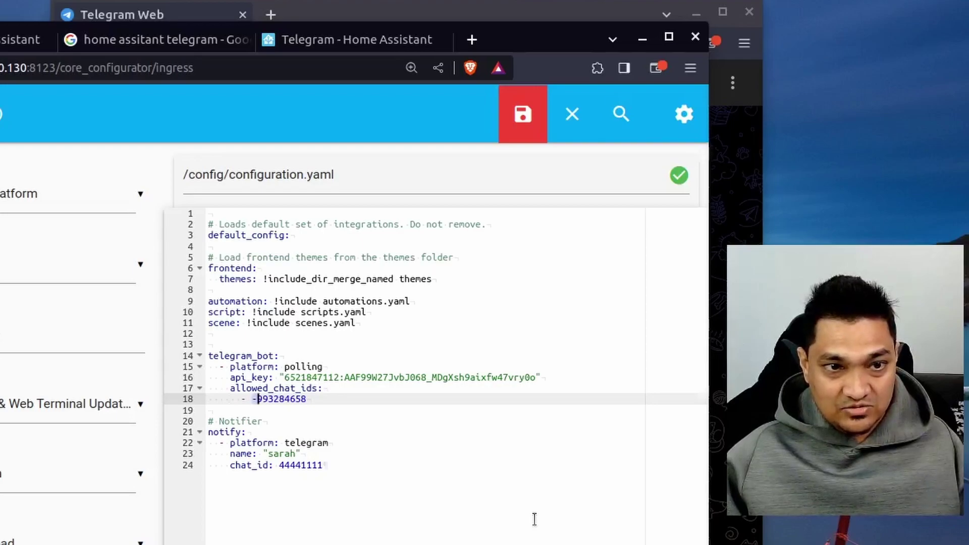
key("shift+End")
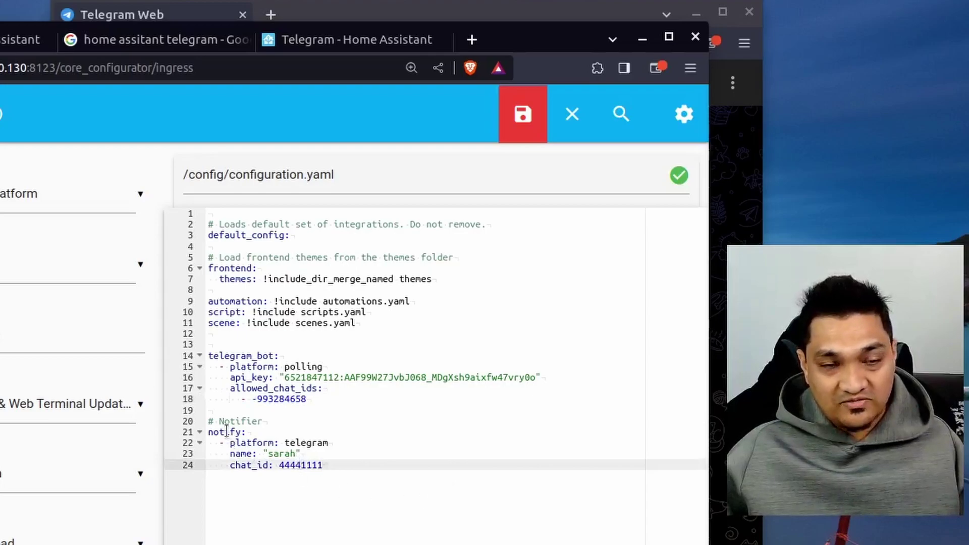
- Rename the notifier to 'Telegram Notifier' and paste the group's chat id as its chat_id
double_click(286, 453)
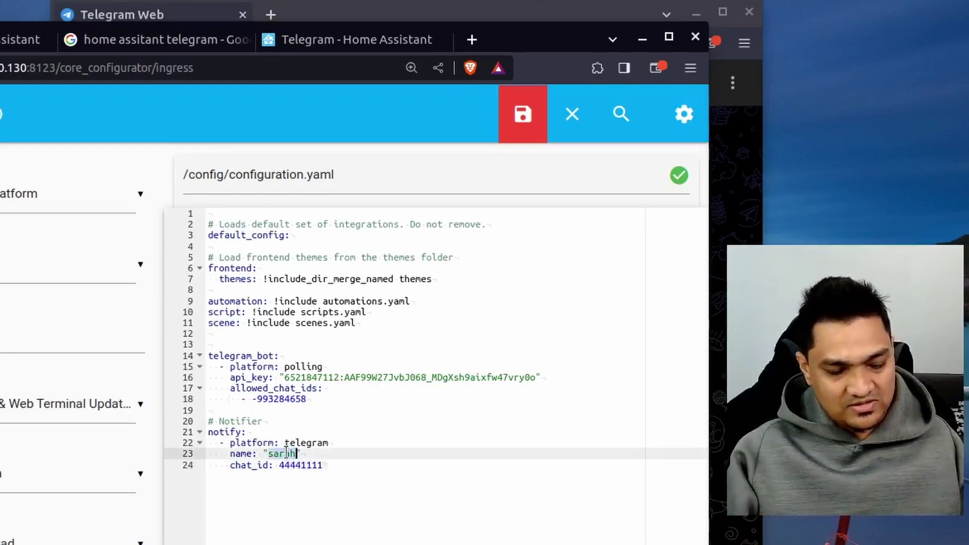
type("Telegra")
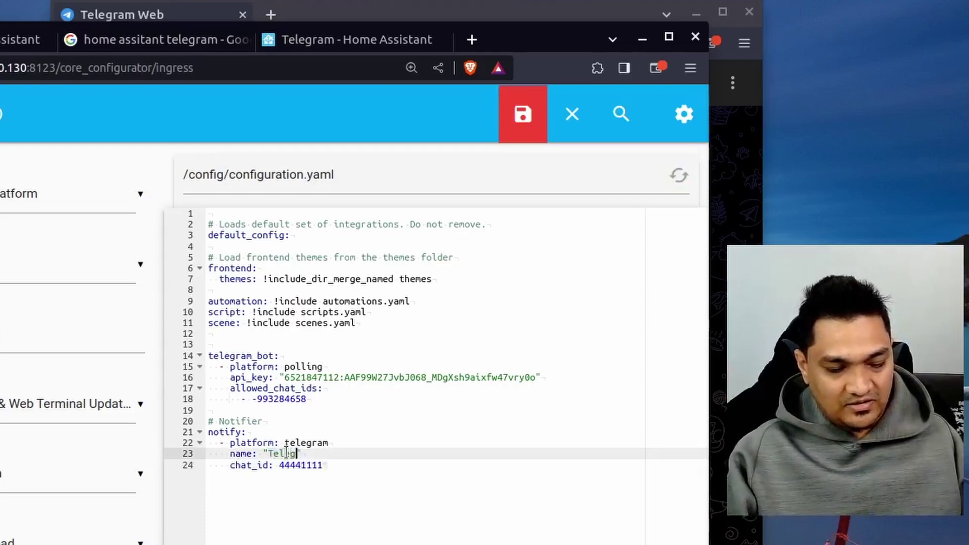
type("m Notifi")
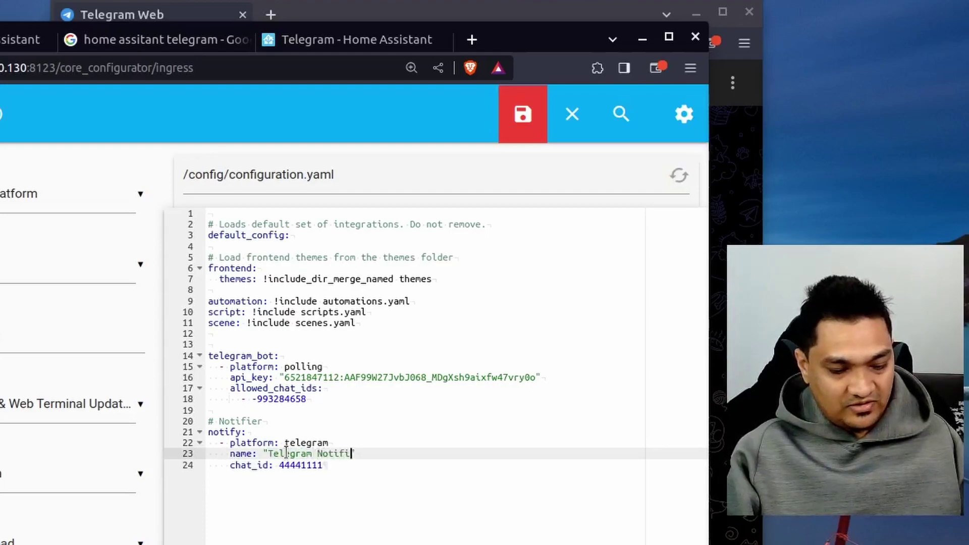
type("er")
key("Down")
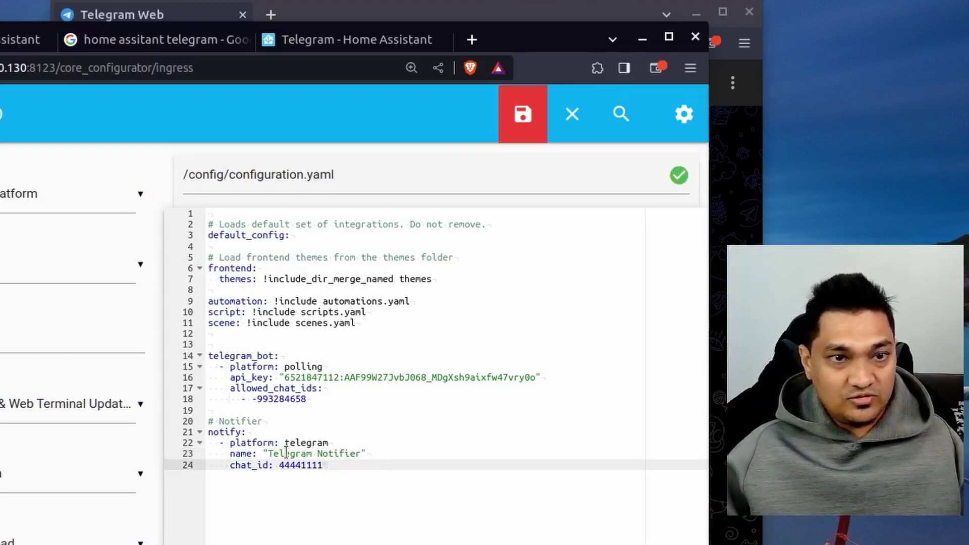
left_click_drag(252, 399, 311, 400)
key("ctrl+c")
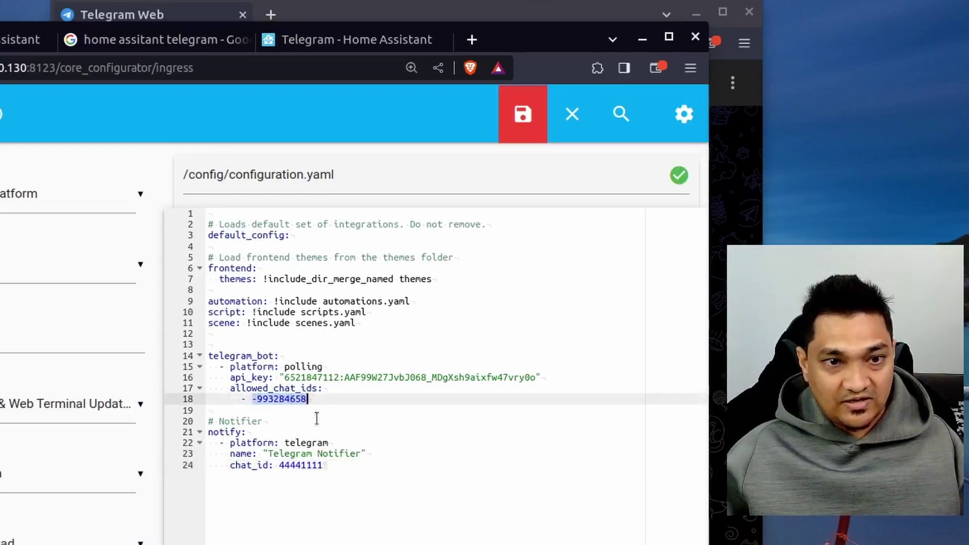
double_click(303, 465)
key("ctrl+v")
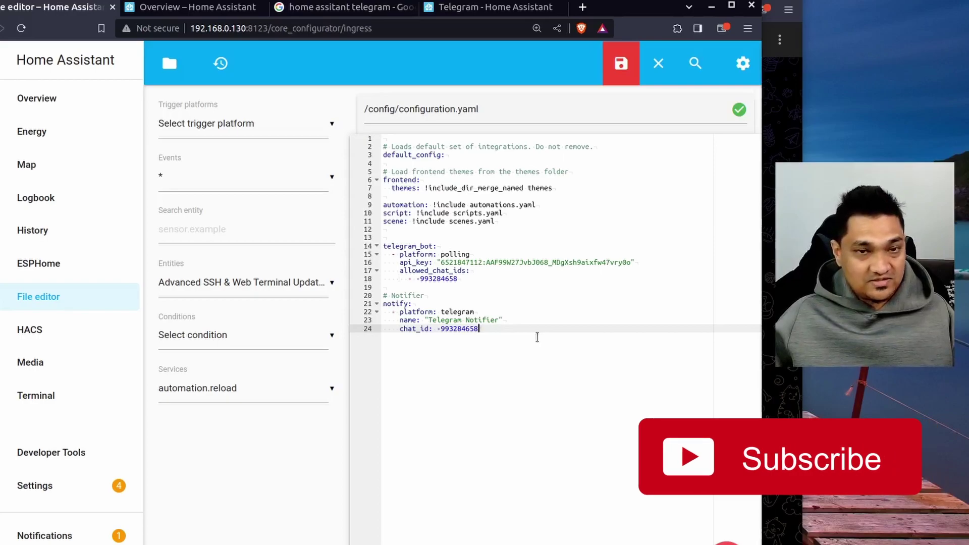
left_click_drag(510, 329, 358, 304)
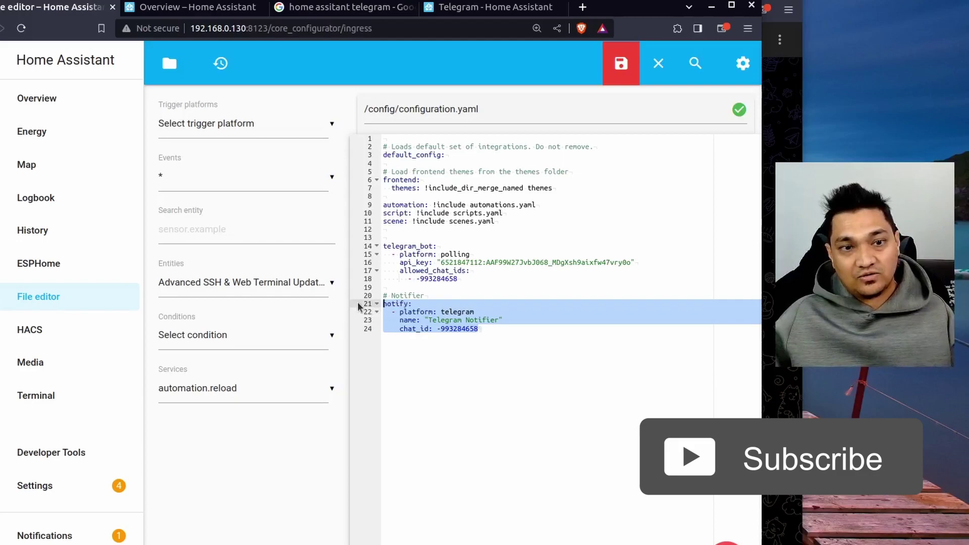
key("alt+Tab")
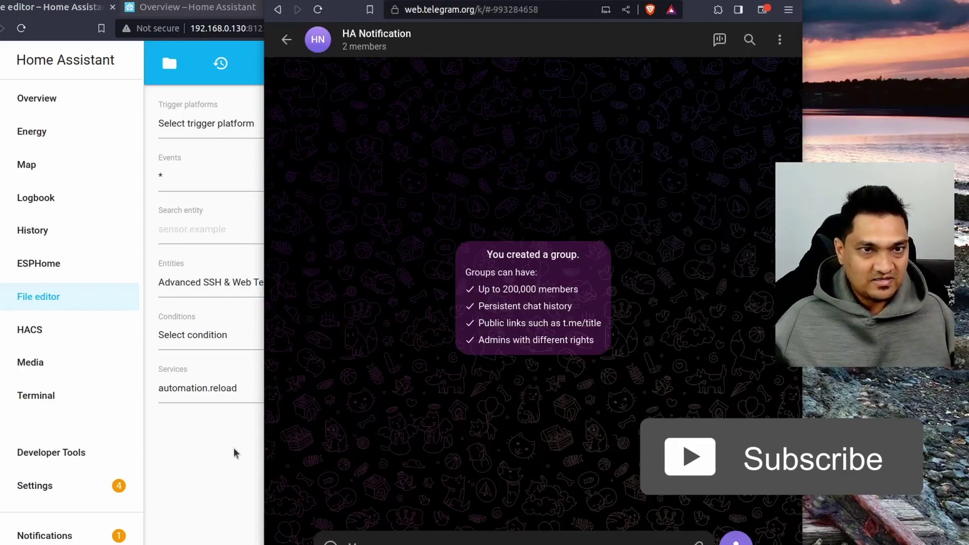
left_click(222, 476)
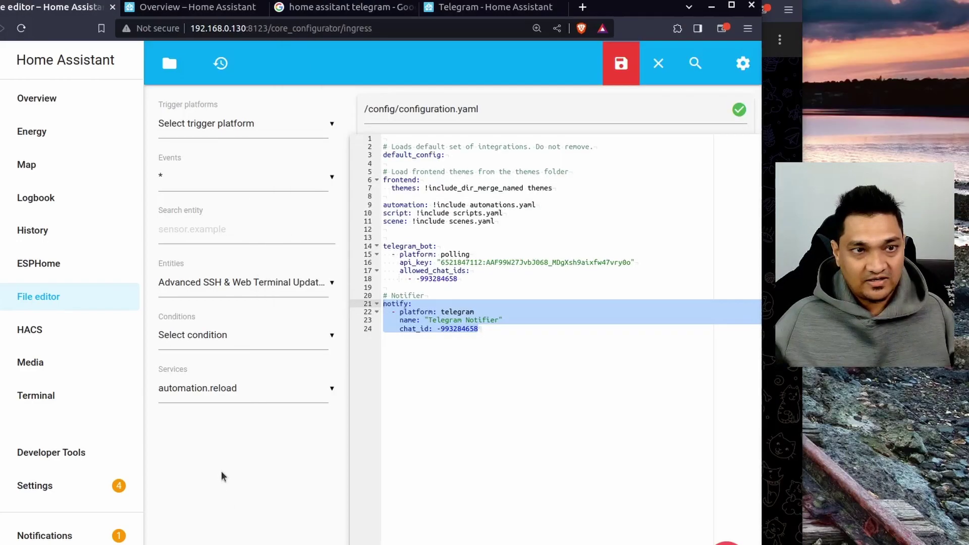
left_click(487, 7)
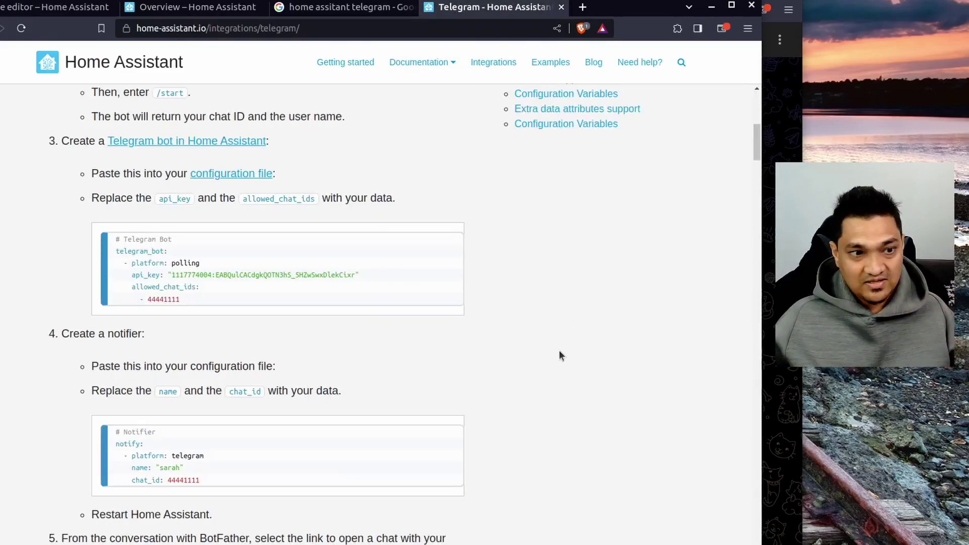
scroll(559, 353, "down", 15)
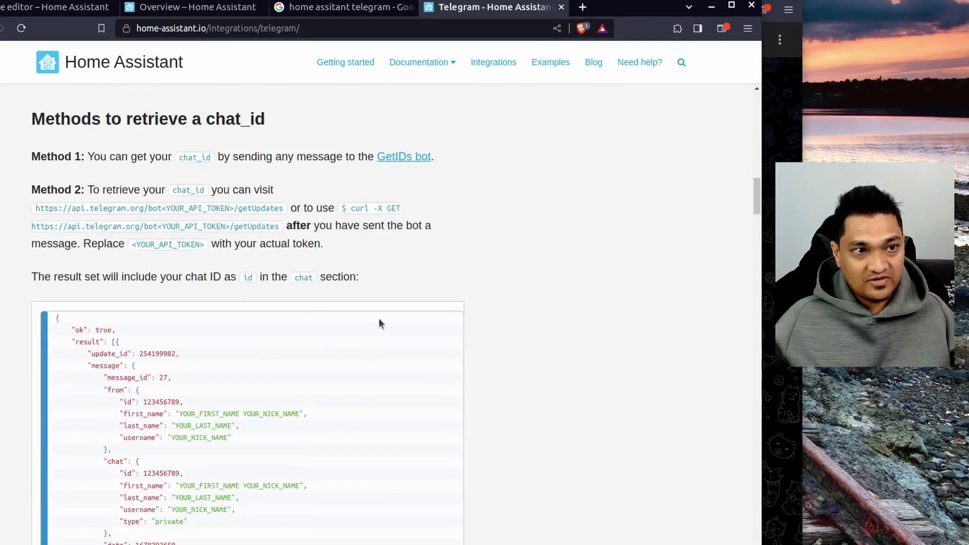
left_click_drag(31, 208, 290, 209)
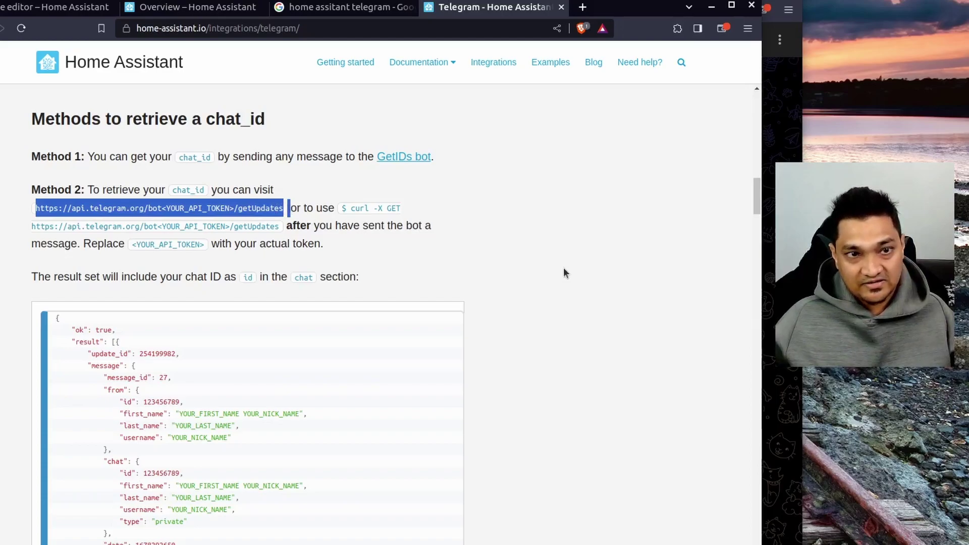
scroll(563, 268, "up", 2)
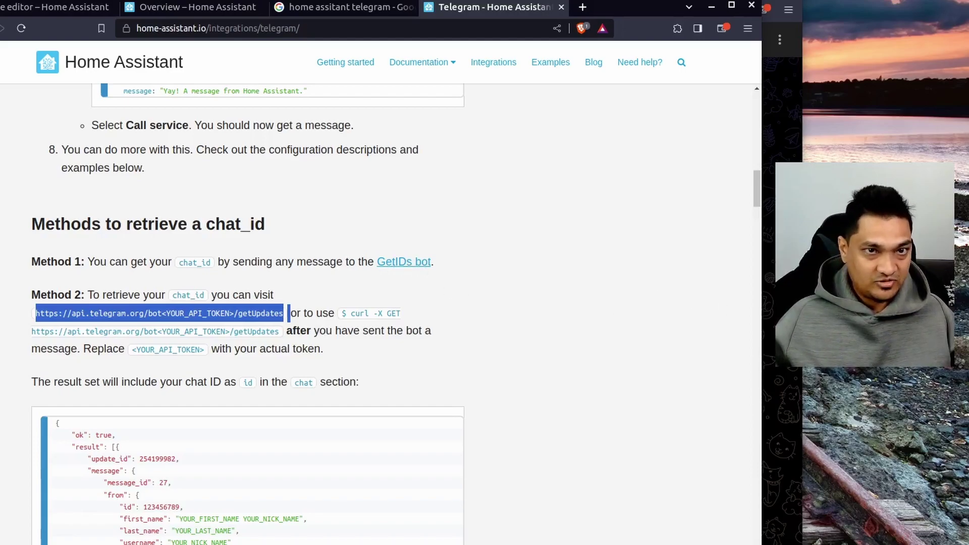
key("alt+Tab")
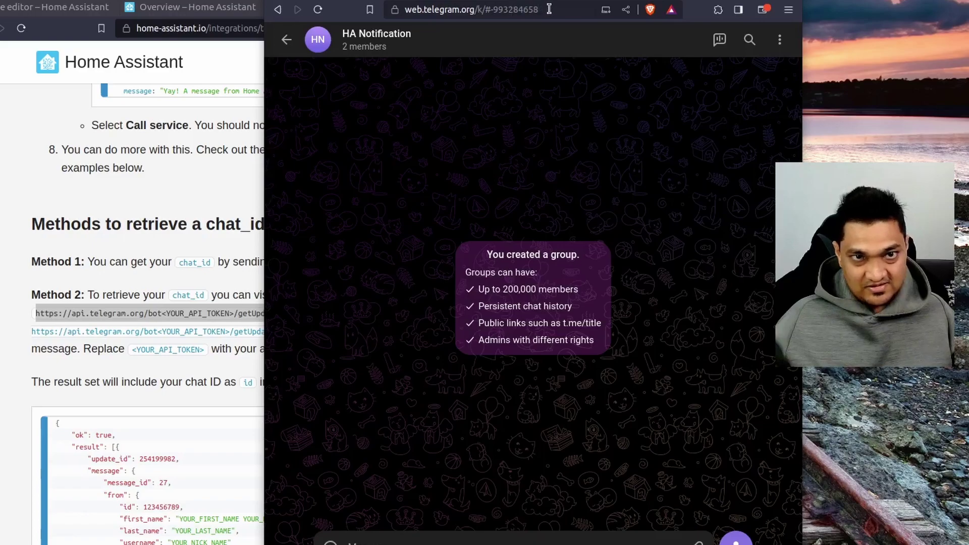
left_click_drag(549, 9, 491, 10)
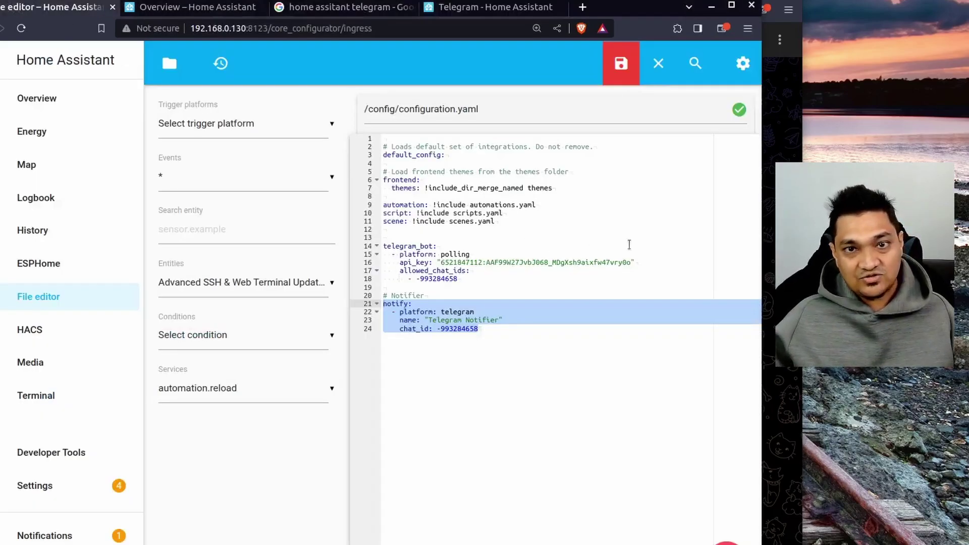
- Save configuration.yaml and restart Home Assistant from Developer Tools > YAML
left_click(621, 63)
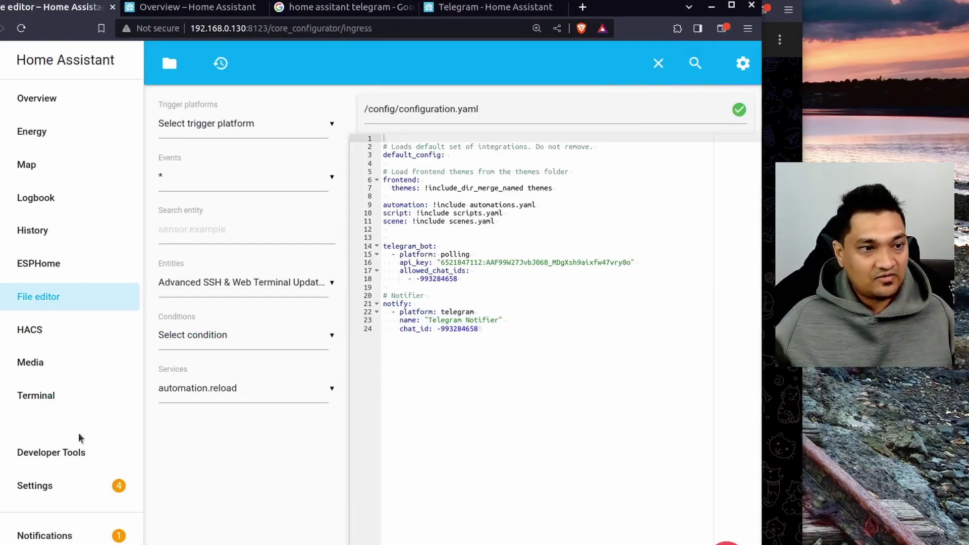
left_click(55, 453)
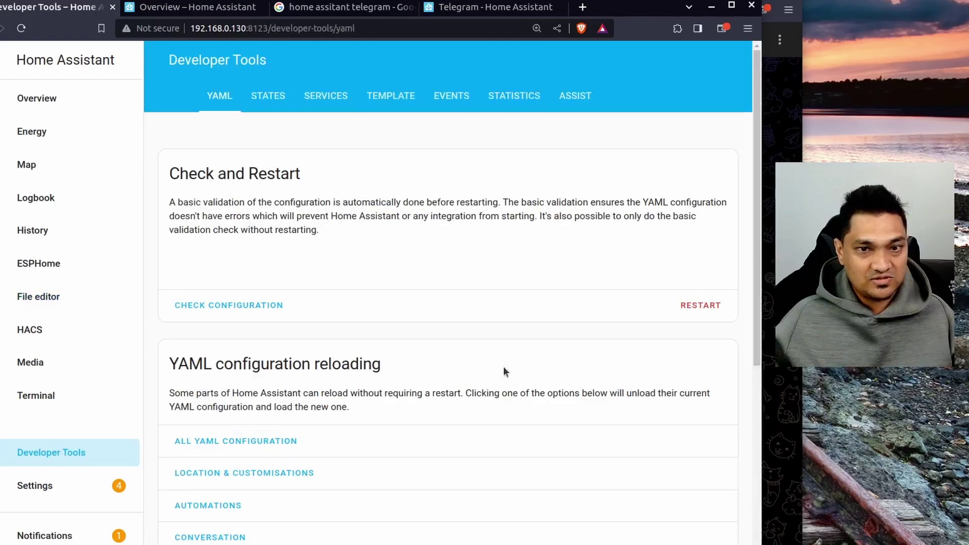
left_click(688, 306)
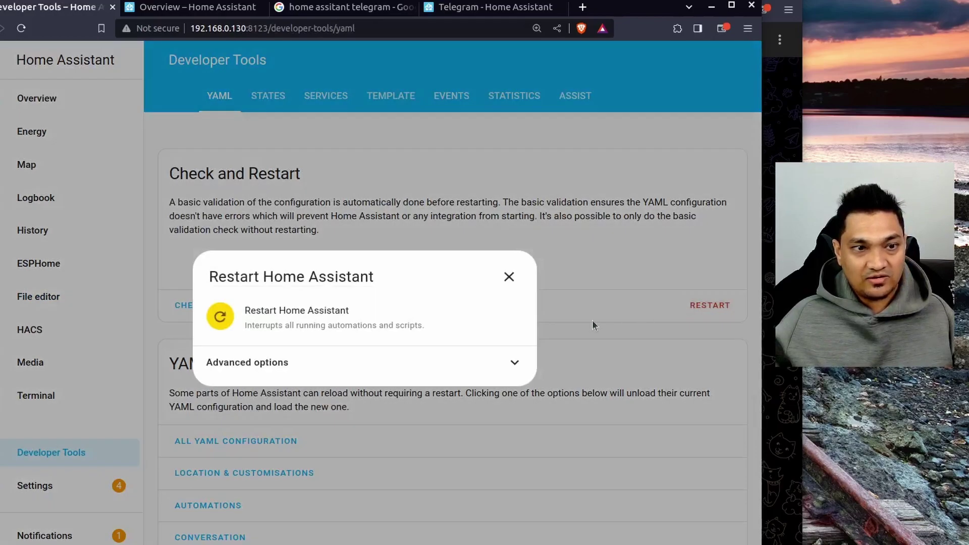
left_click(502, 364)
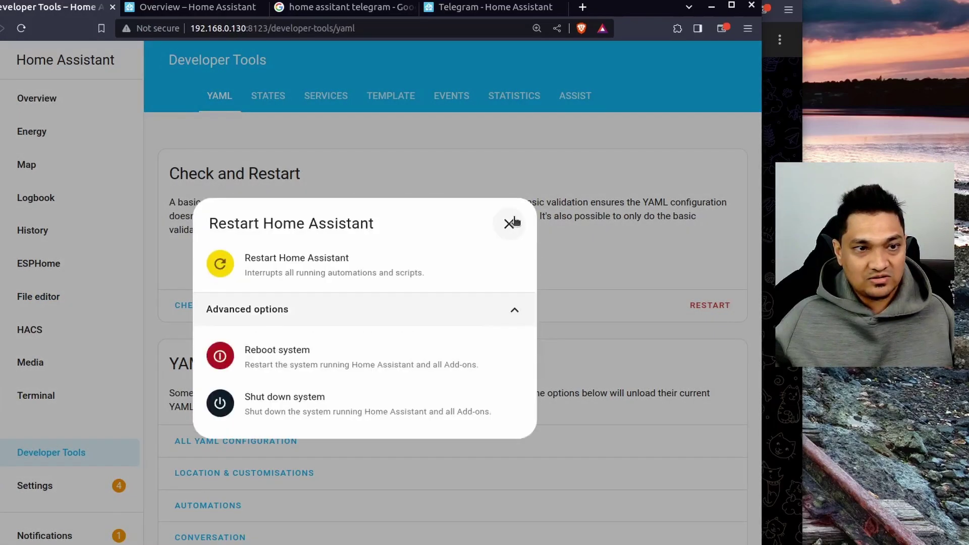
left_click(464, 263)
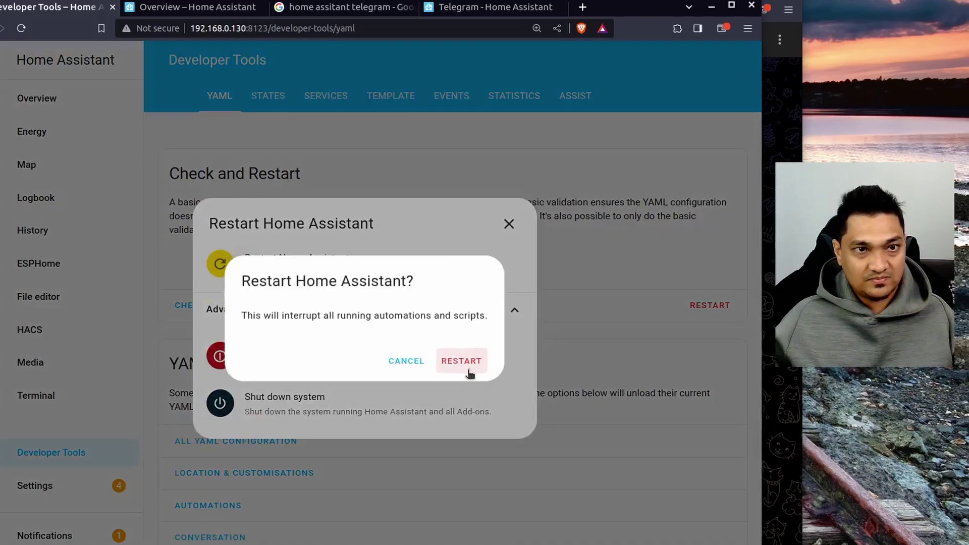
left_click(461, 362)
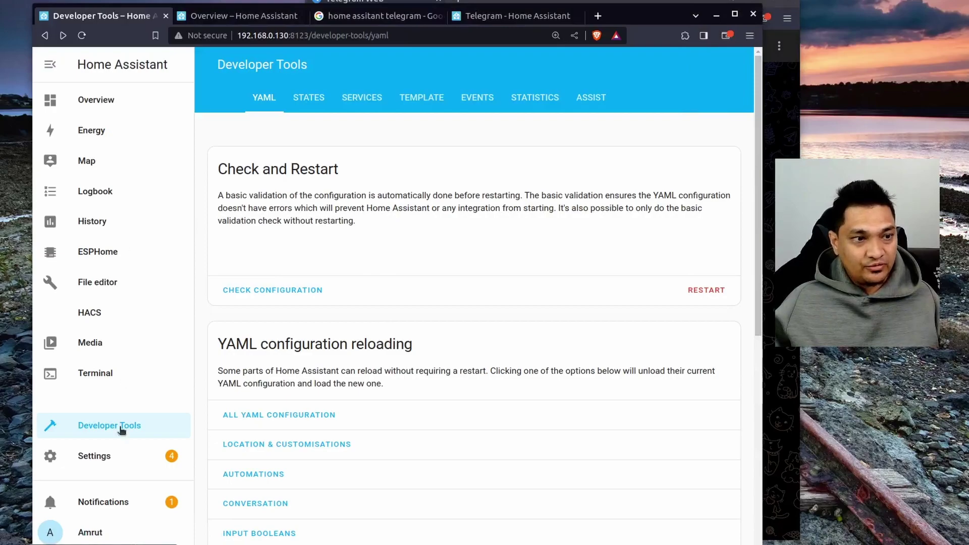
- Select the notify.telegram_notifier service in Developer Tools > Services
left_click(121, 430)
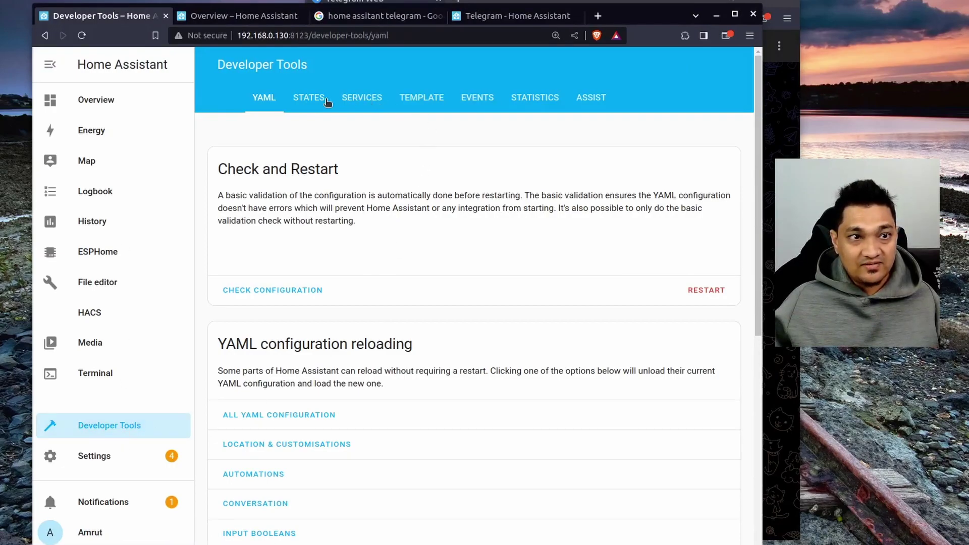
left_click(327, 102)
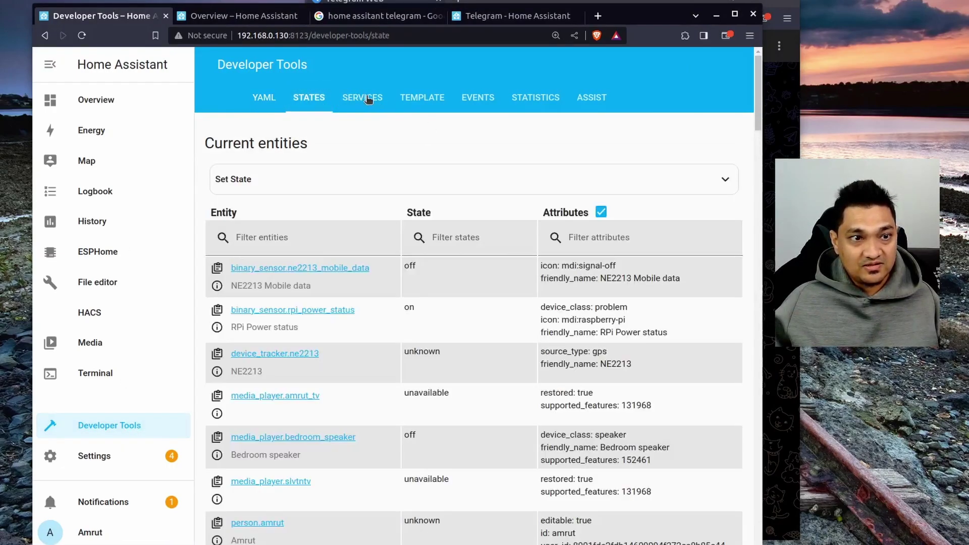
left_click(368, 99)
left_click(395, 187)
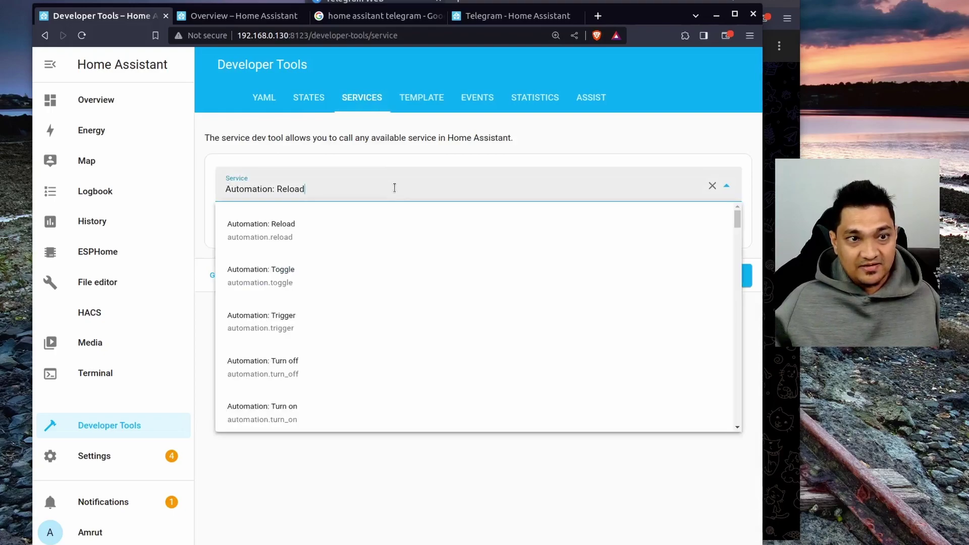
key("ctrl+shift+Left")
key("ctrl+shift+Left")
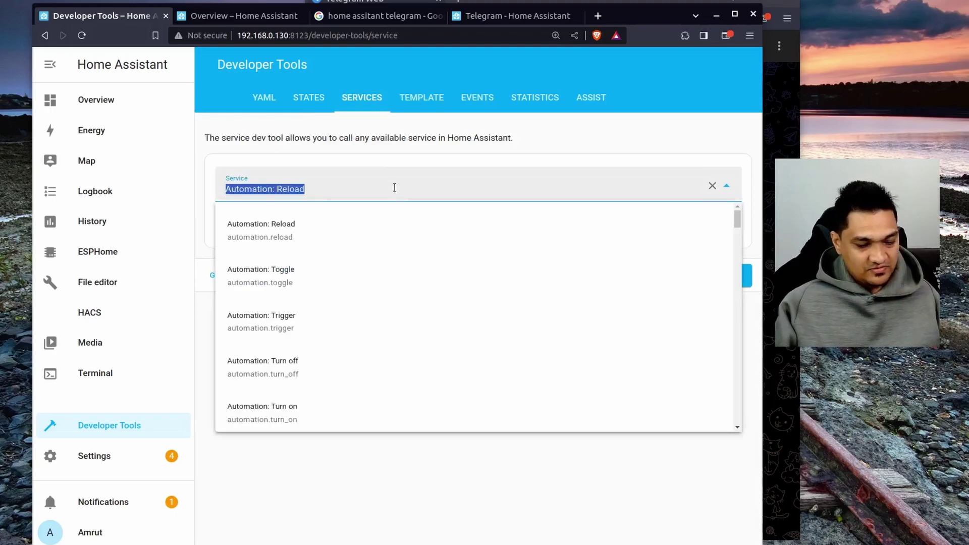
type("noti")
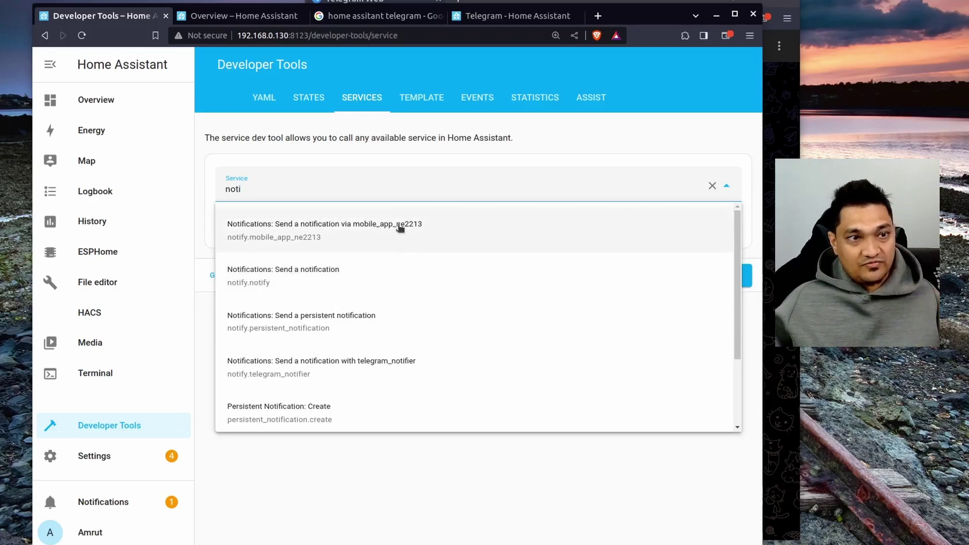
left_click(334, 373)
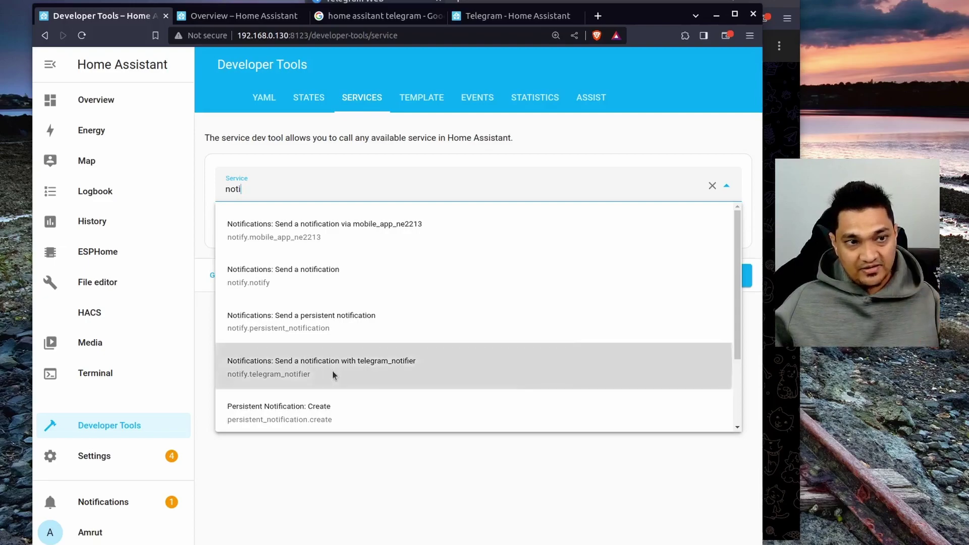
- Call the service with a test message announcing the Telegram integration and check it in Telegram
left_click(528, 266)
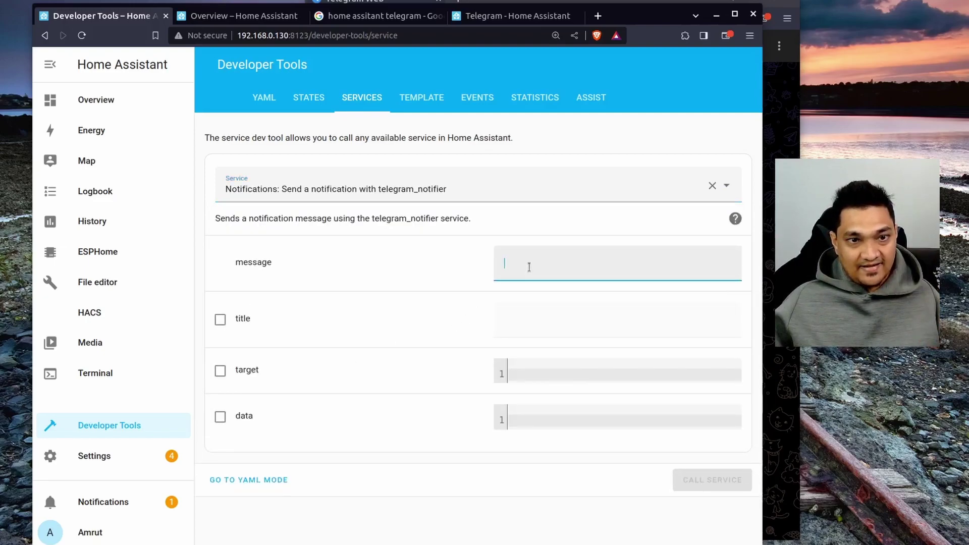
type("Amru")
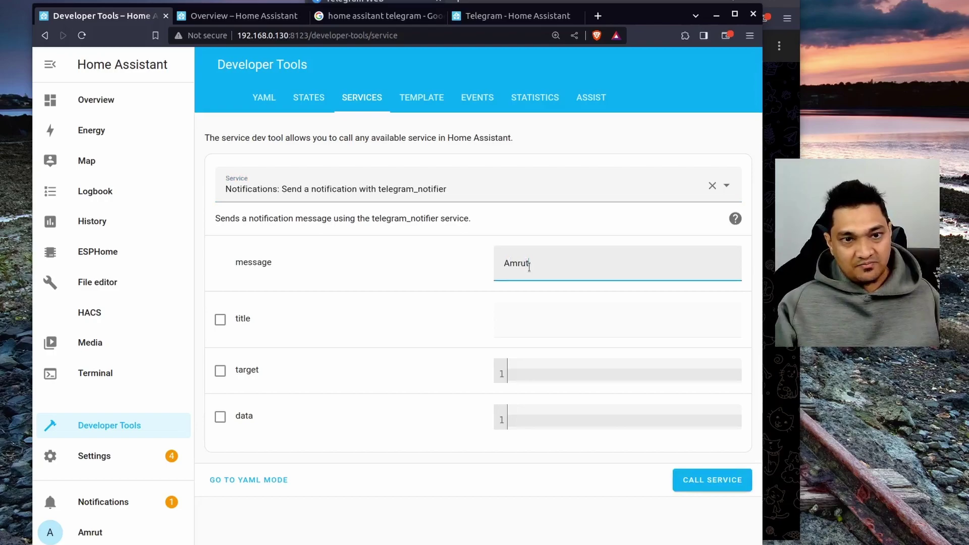
type("t ")
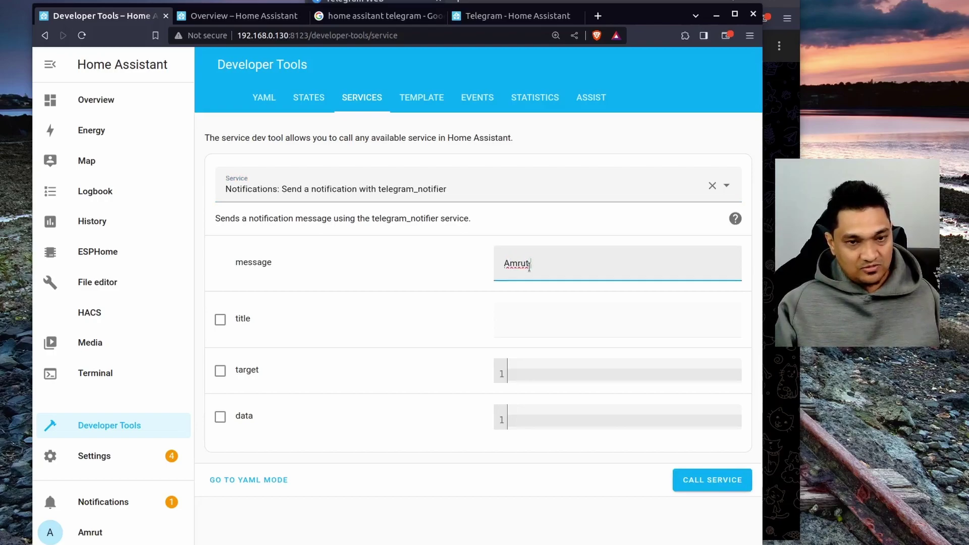
type("has integrat")
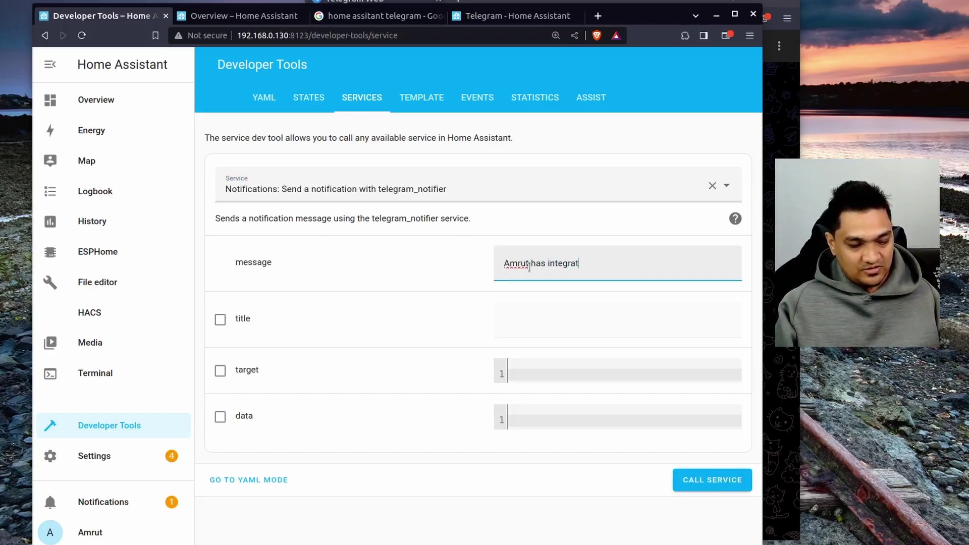
type("ed Telegram")
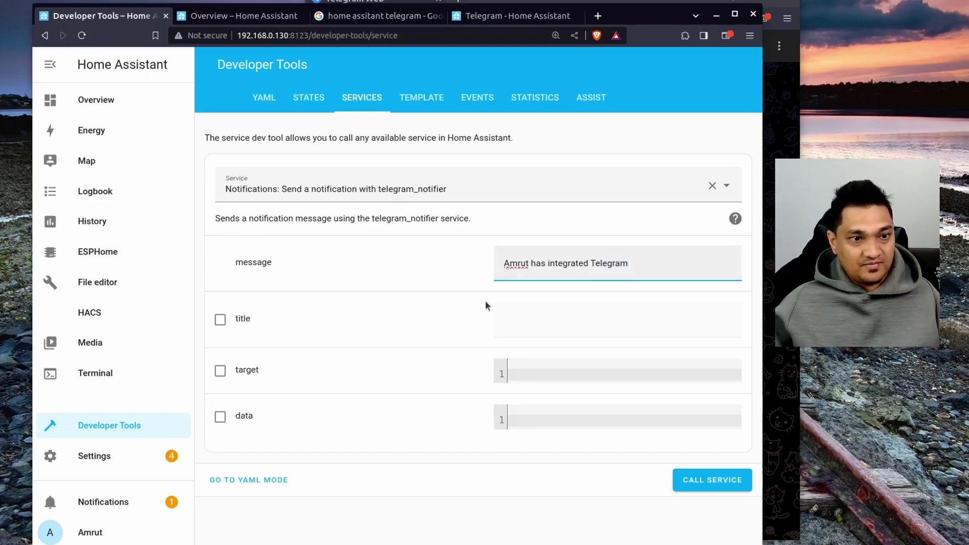
left_click(734, 485)
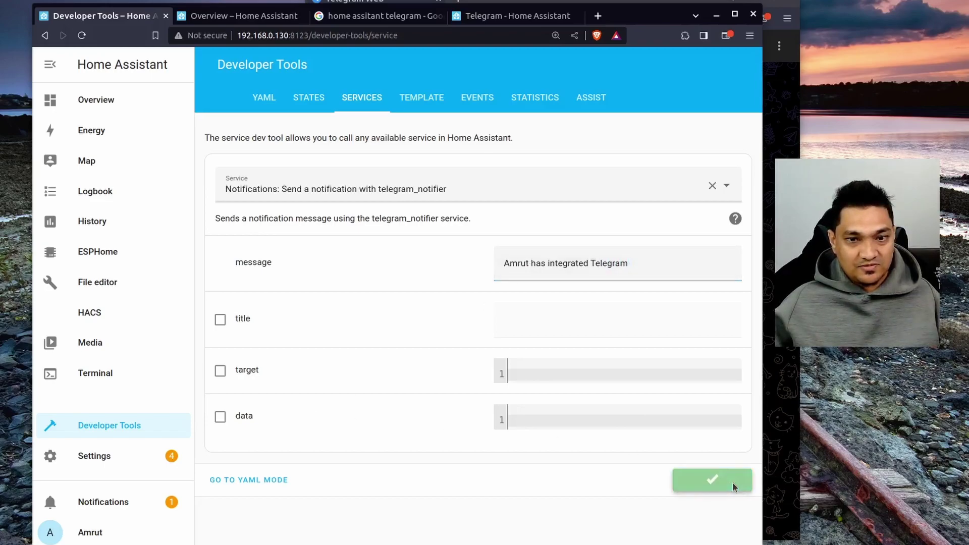
left_click(787, 444)
- React to the first received Telegram message with a heart and move Telegram aside
double_click(499, 487)
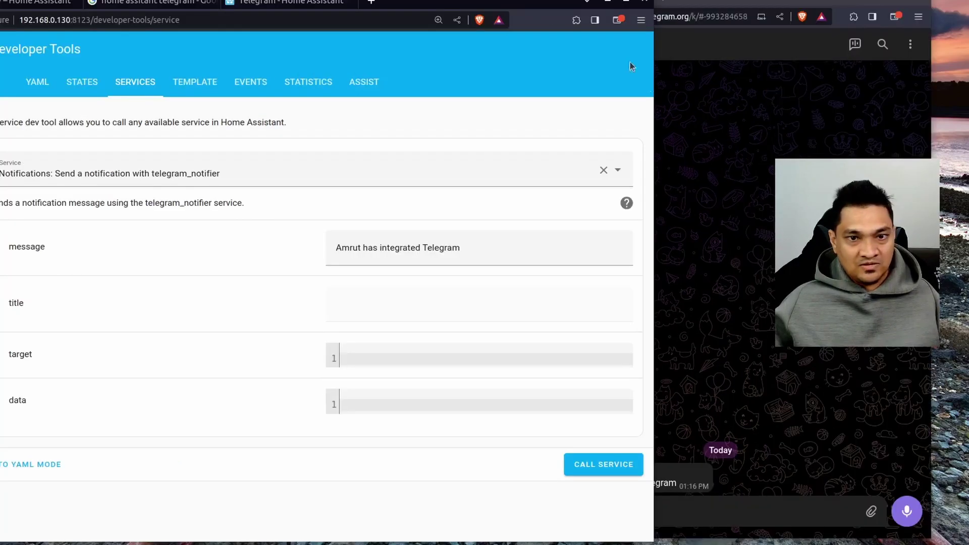
left_click(721, 305)
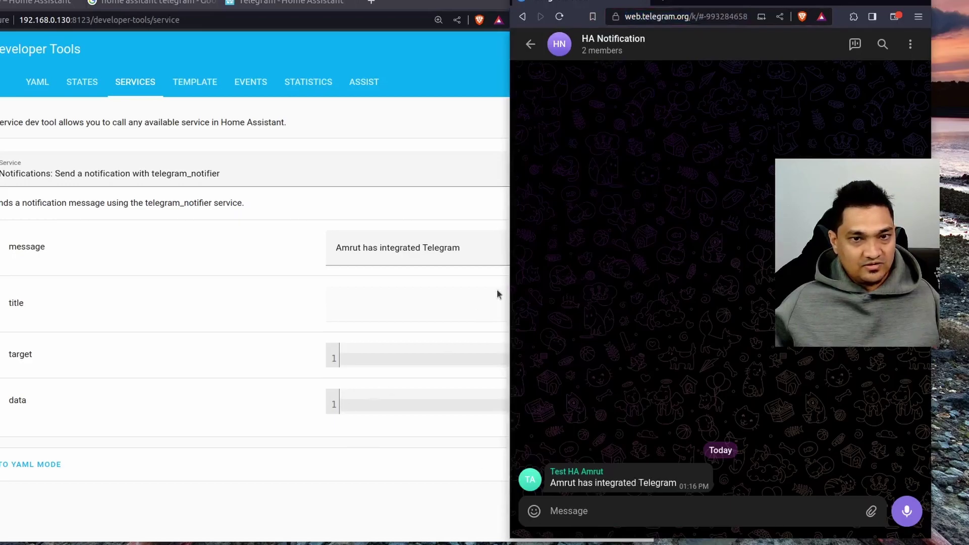
left_click_drag(697, 7, 747, 8)
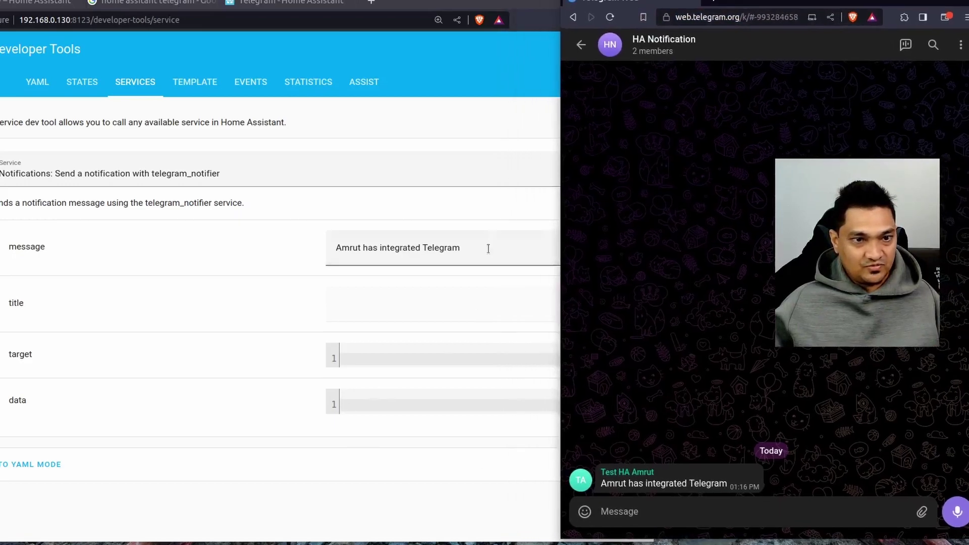
- Replace the Home Assistant service message with 'Telegram is integrated' and call the service
left_click(456, 280)
left_click(466, 256)
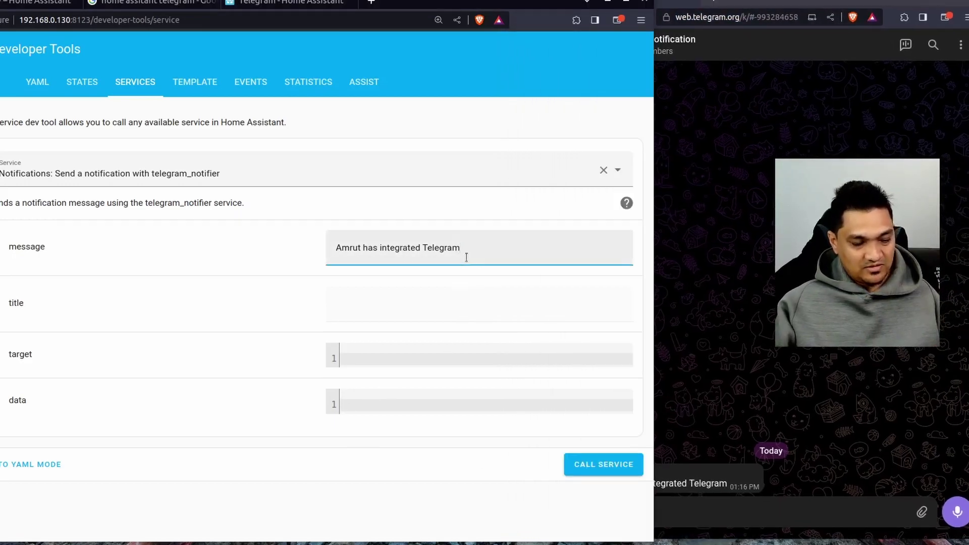
key("ctrl+a")
type("Telegram i")
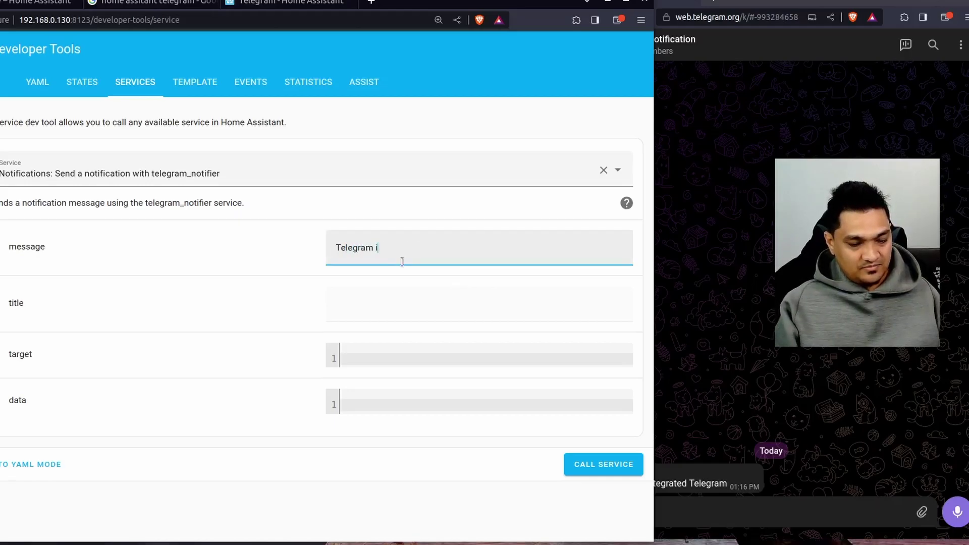
type("s integrated")
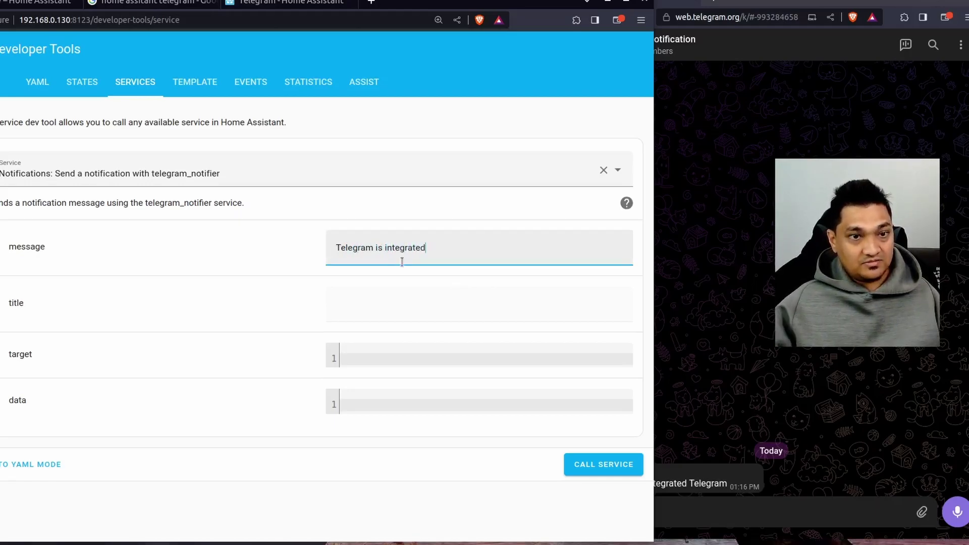
left_click(606, 464)
- Confirm 'Telegram is integrated' arrived in the HA Notification chat, then return to Home Assistant
left_click(807, 478)
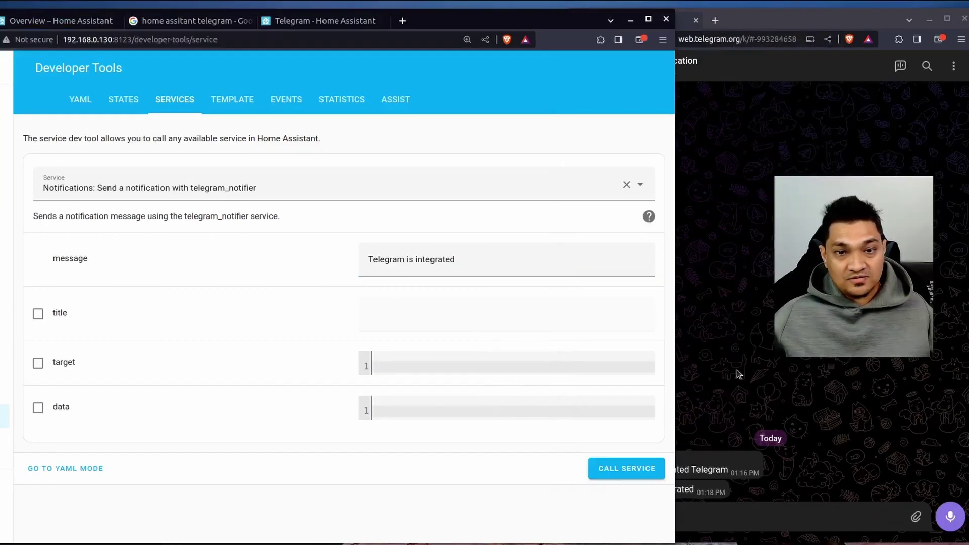
left_click(716, 363)
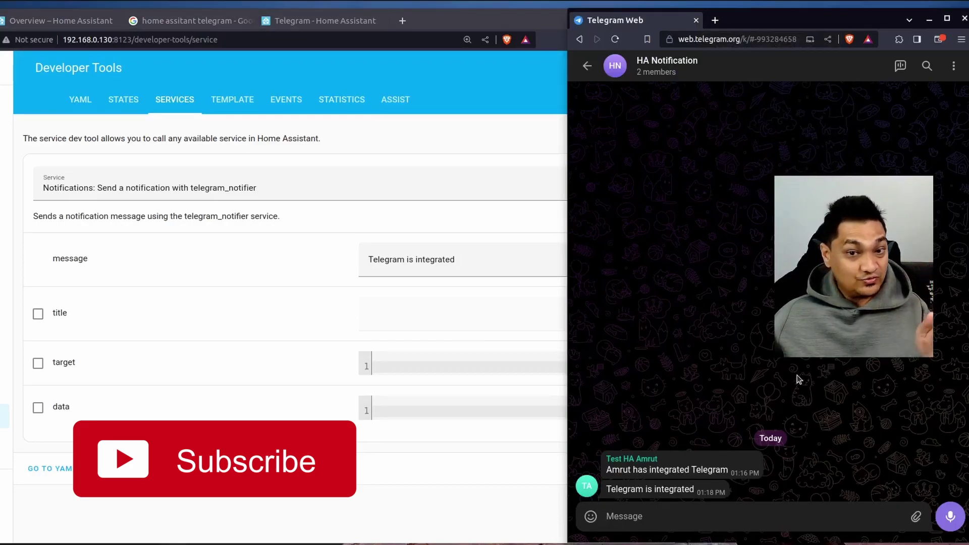
left_click(469, 142)
left_click_drag(486, 22, 674, 16)
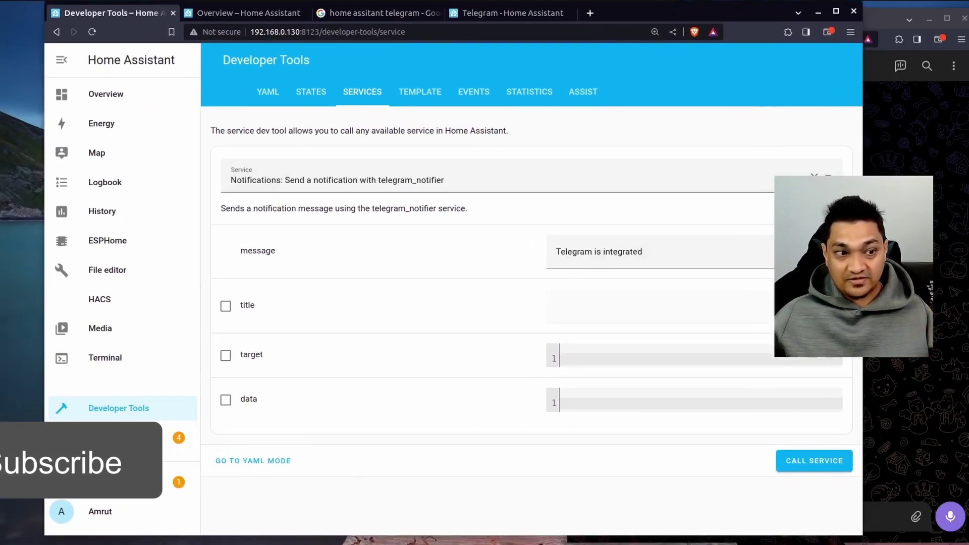
- Open Settings > Automations & Scenes and create a new empty automation
left_click(128, 437)
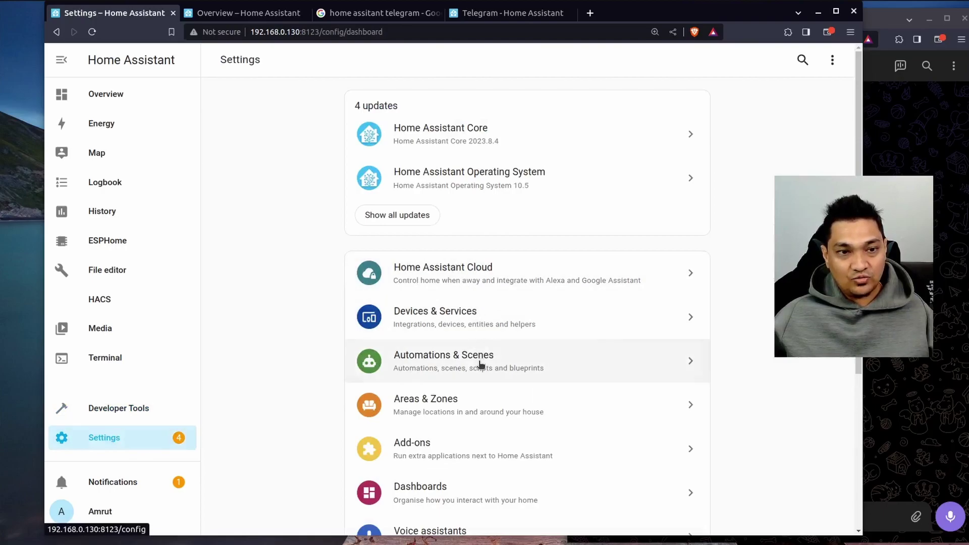
left_click(481, 363)
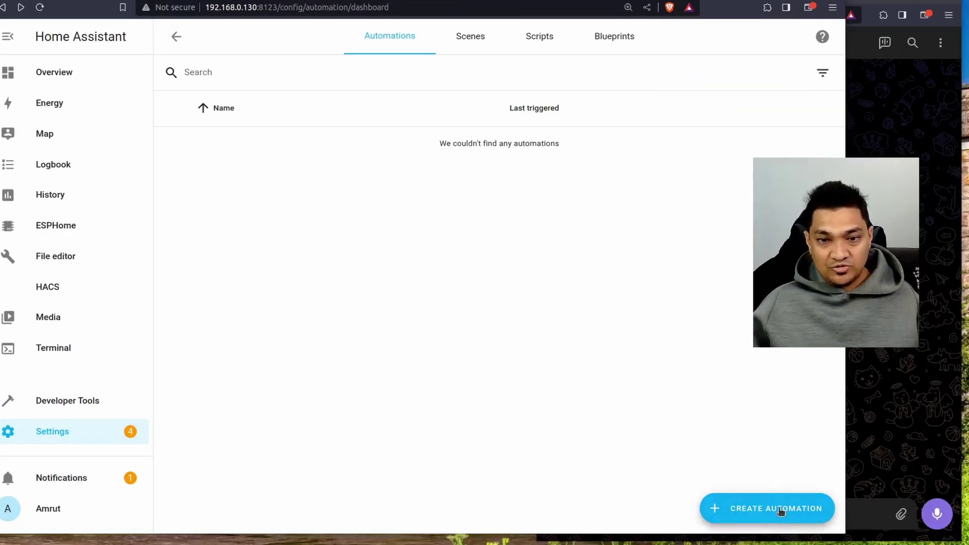
left_click(781, 510)
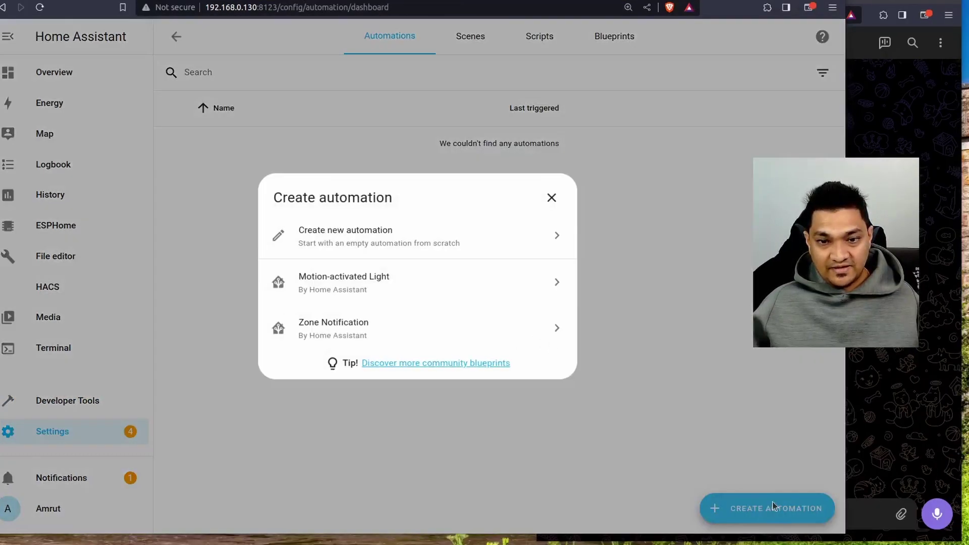
left_click(352, 242)
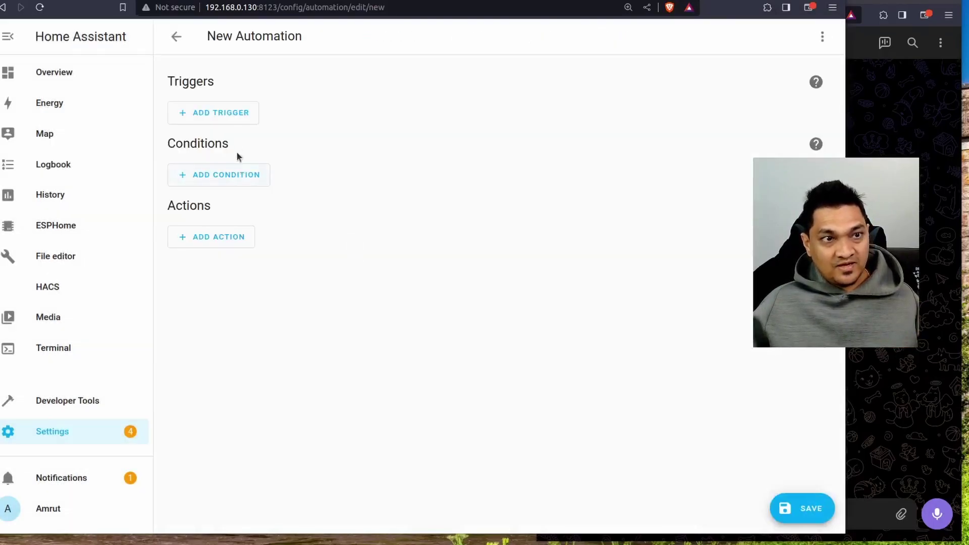
- Add a Time Pattern trigger with Hours *, Minutes * and Seconds /2
left_click(236, 113)
scroll(273, 396, "down", 3)
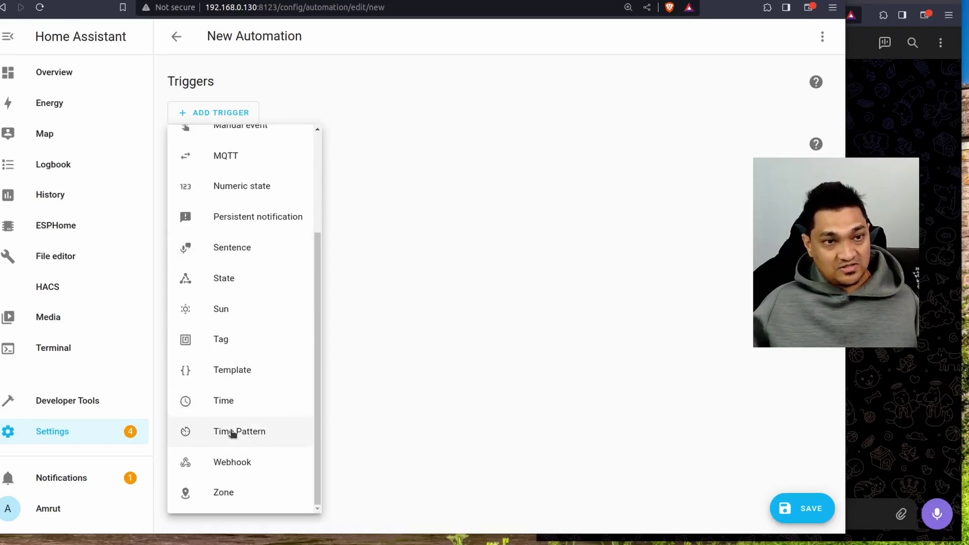
left_click(232, 432)
left_click(258, 165)
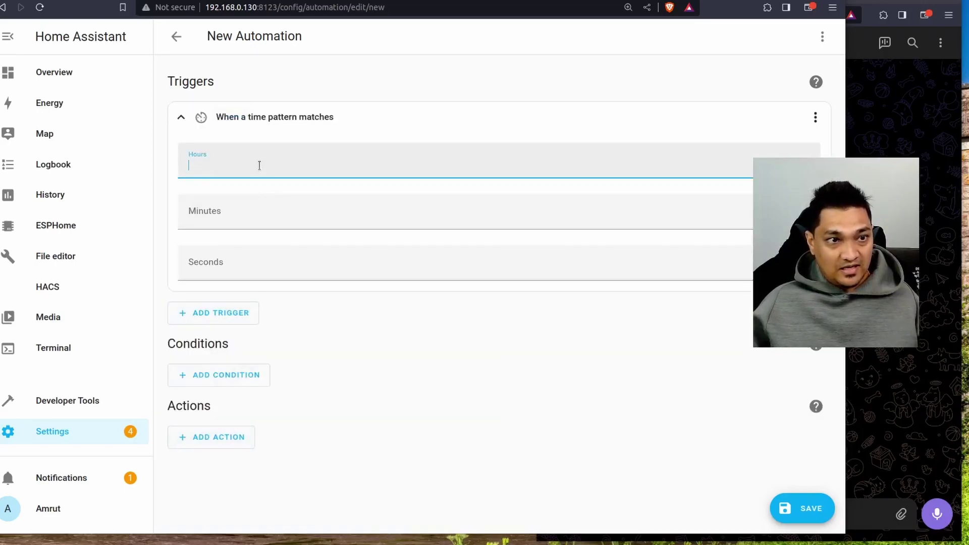
type("*")
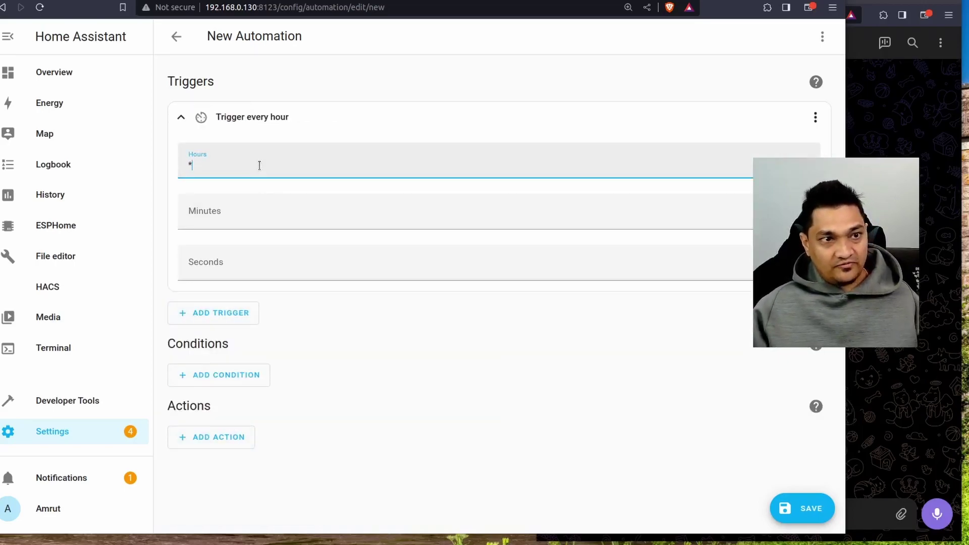
left_click(265, 213)
type("*")
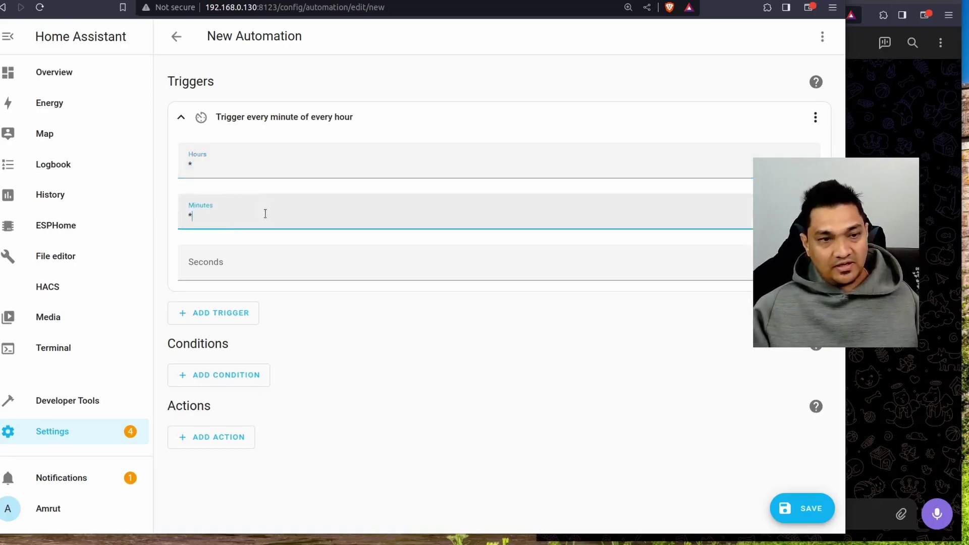
left_click(247, 261)
type("/2")
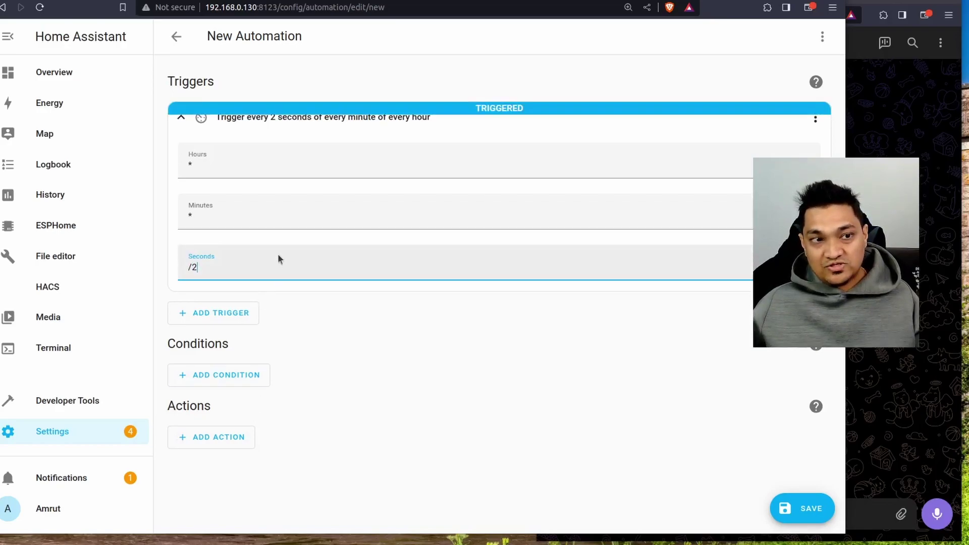
left_click(233, 449)
scroll(323, 403, "down", 1)
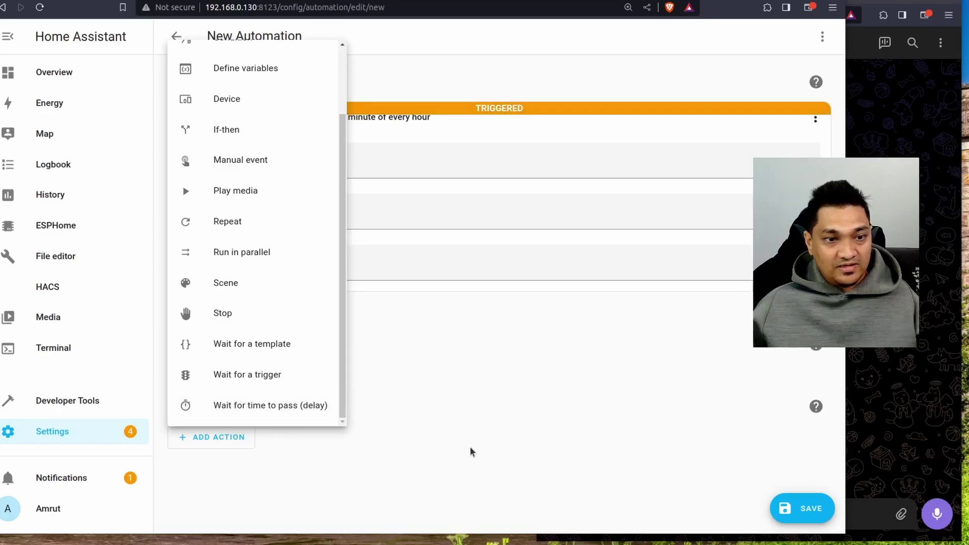
- Add a notify.telegram_notifier action with message 'Every two seconds' and start saving
scroll(292, 243, "up", 3)
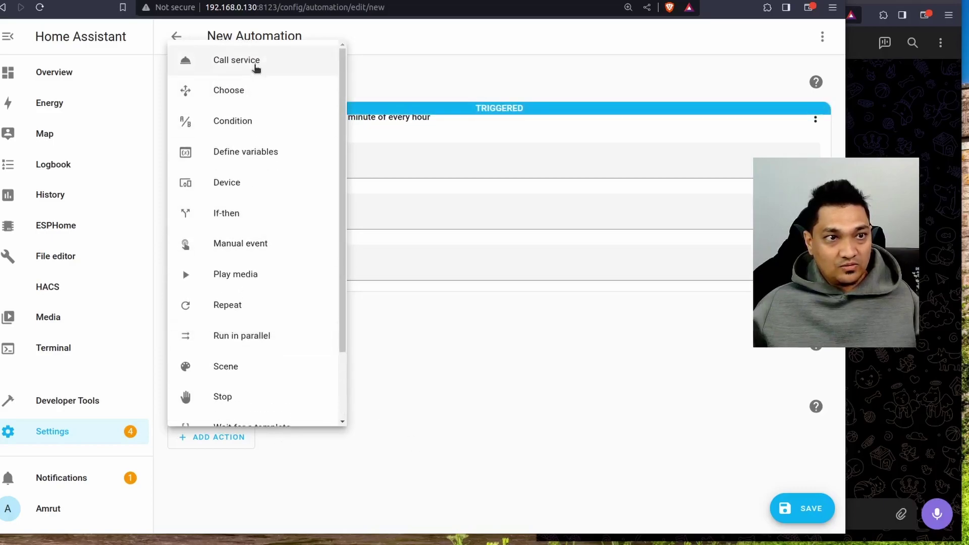
left_click(256, 66)
left_click(493, 455)
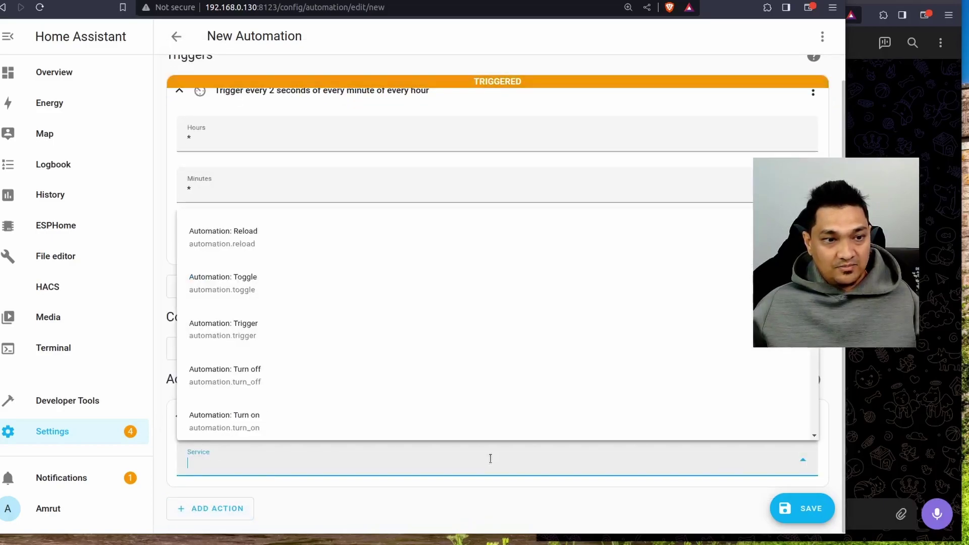
type("noti")
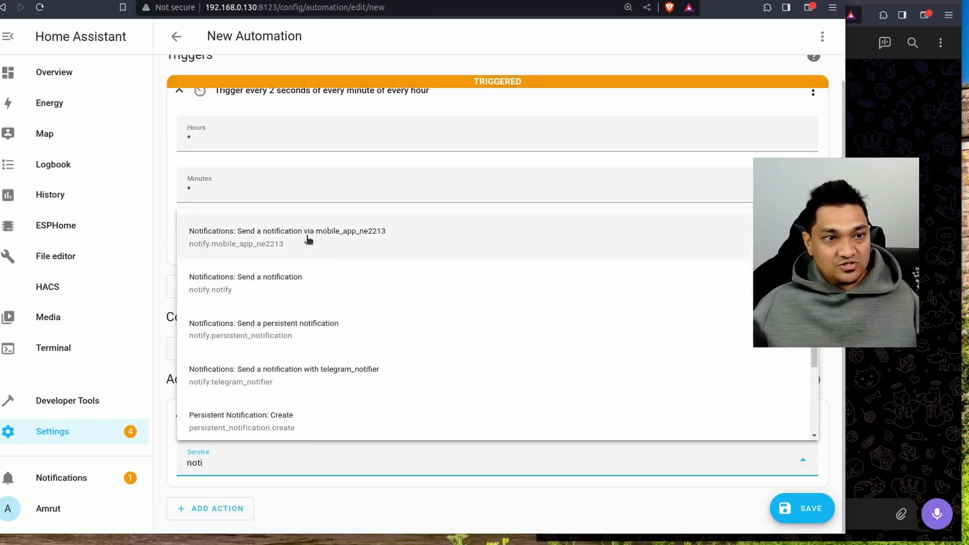
scroll(325, 386, "down", 2)
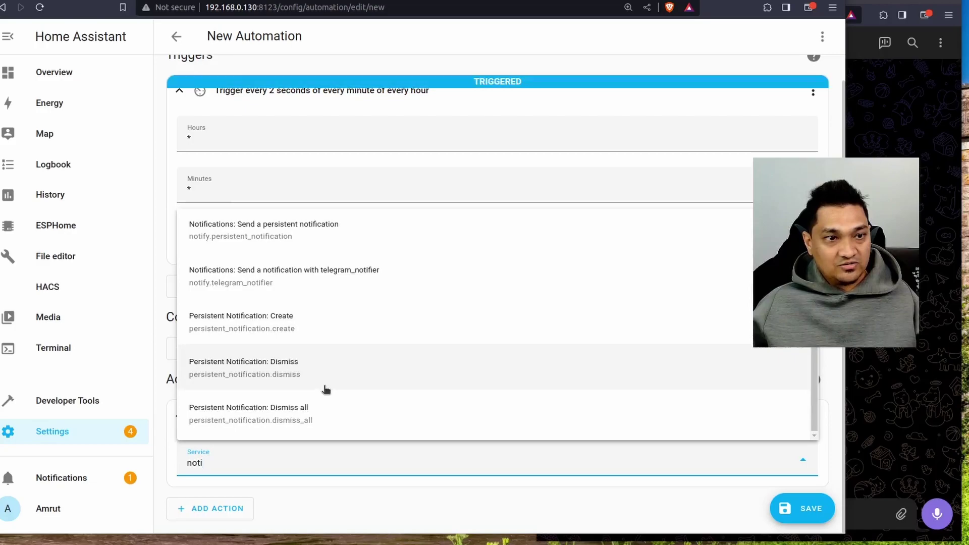
left_click(320, 286)
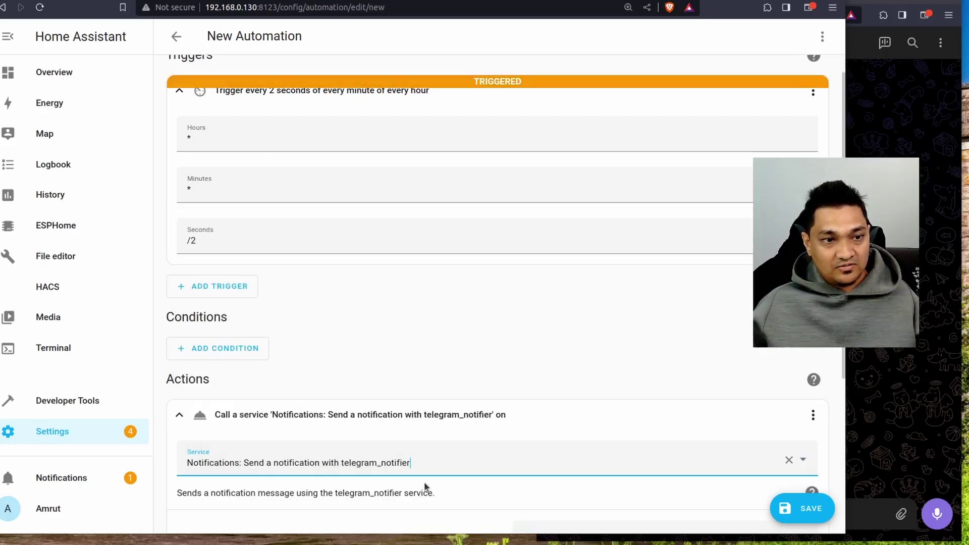
scroll(425, 487, "down", 5)
left_click(551, 300)
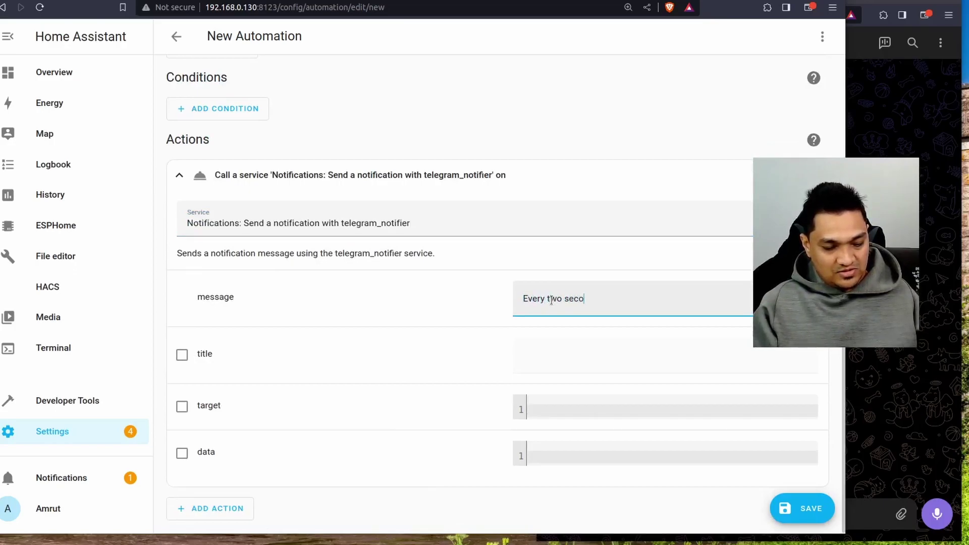
left_click(783, 504)
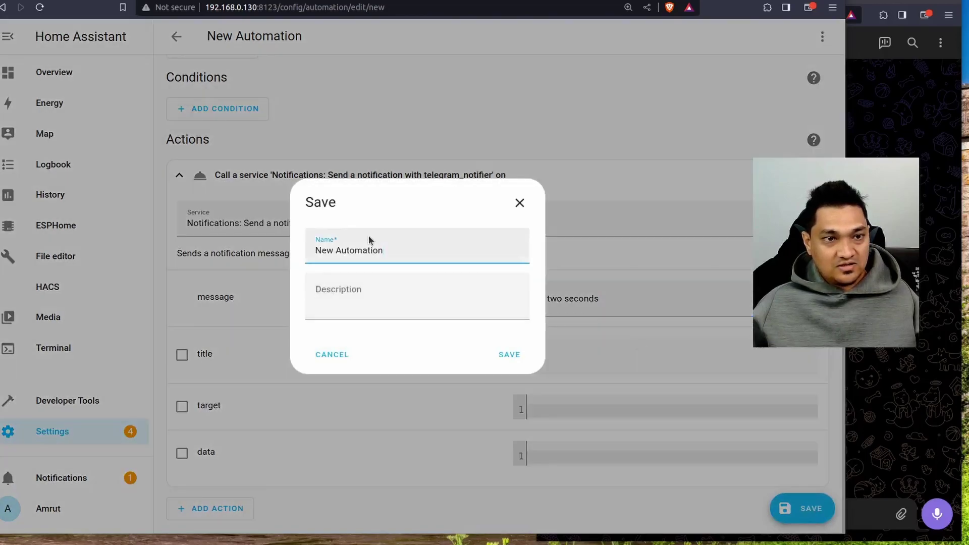
- Name the automation 'Test Automation' and confirm the save
double_click(369, 240)
key("ctrl+a")
type("Te")
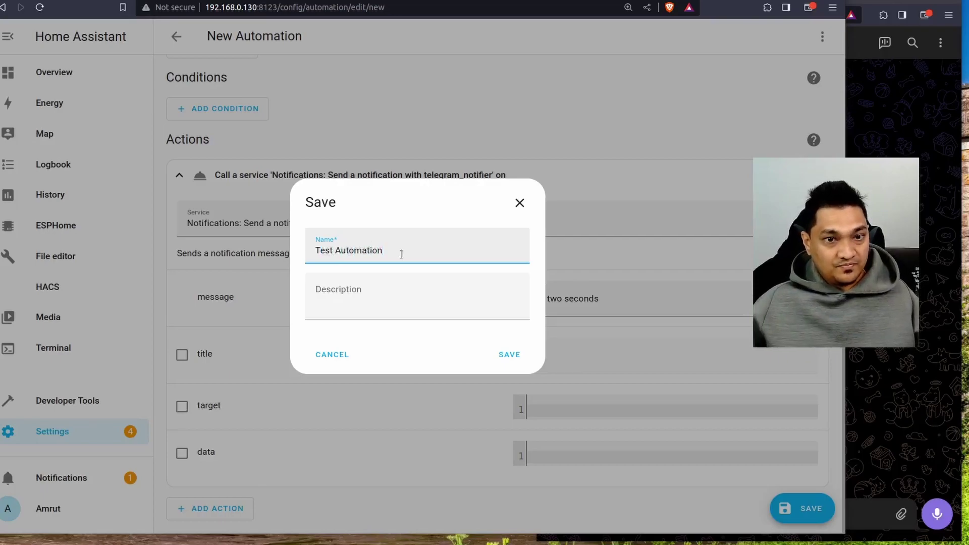
left_click(508, 355)
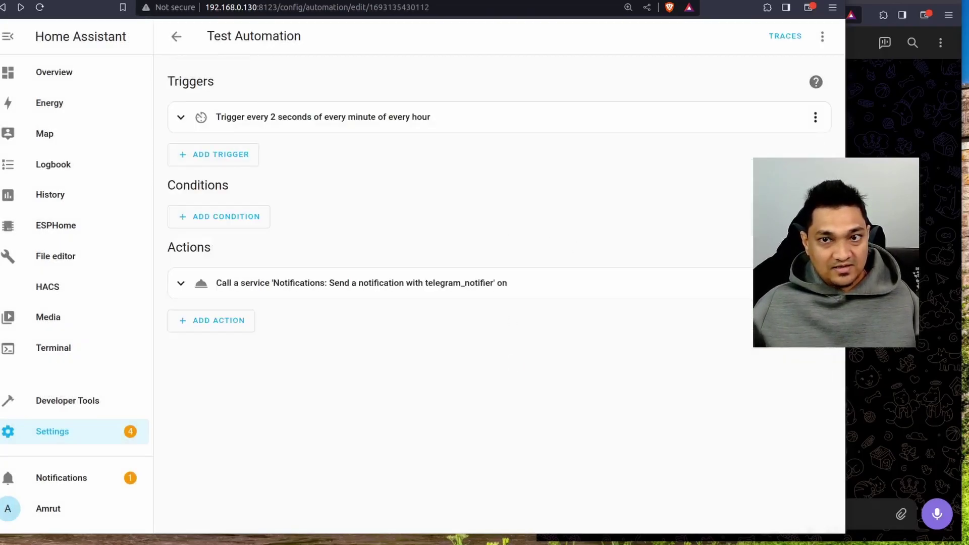